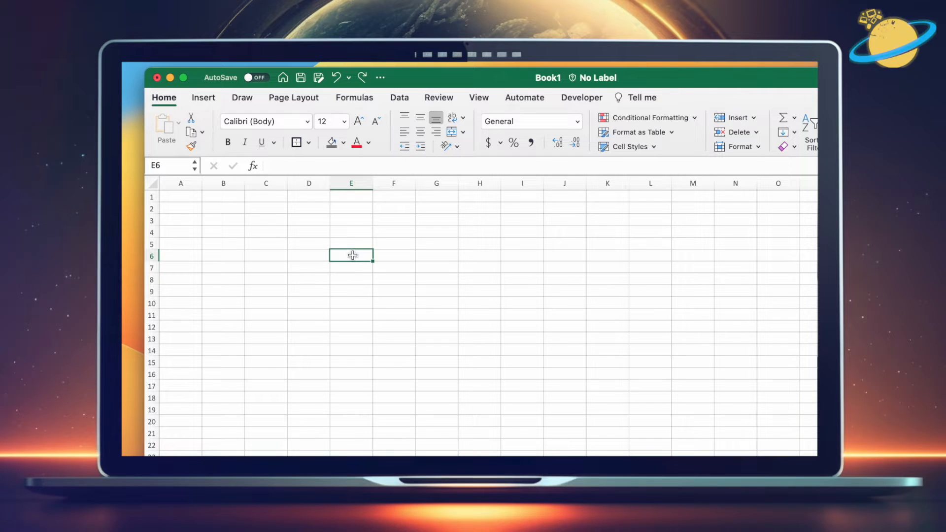
drag(457, 187, 457, 187)
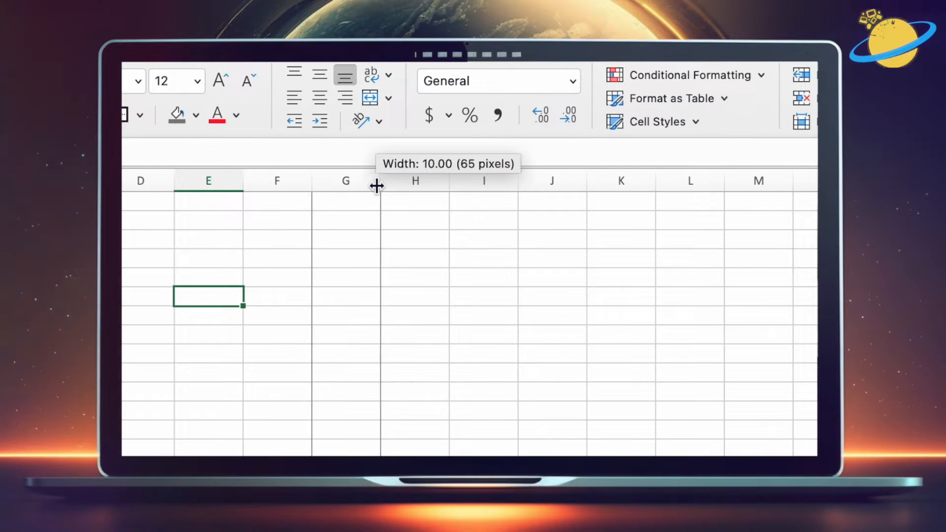
drag(377, 185, 718, 186)
click(588, 224)
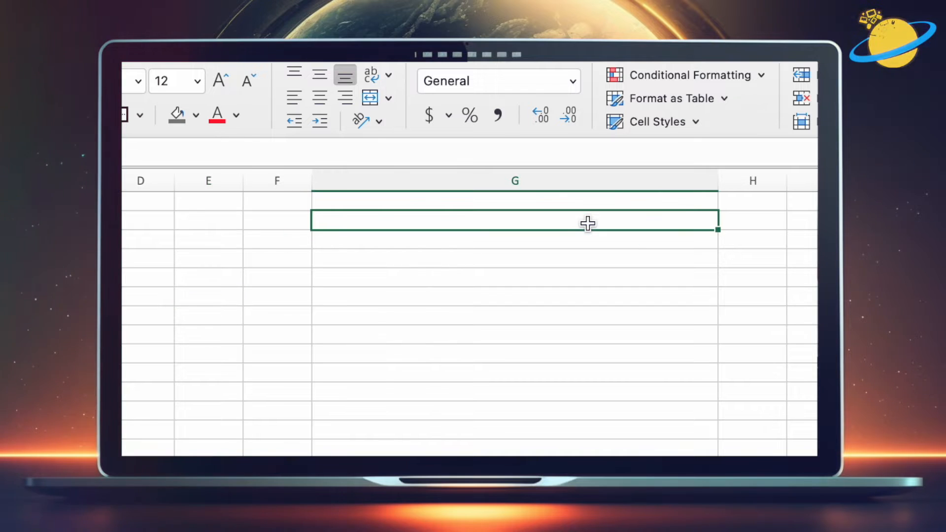
key(super+z)
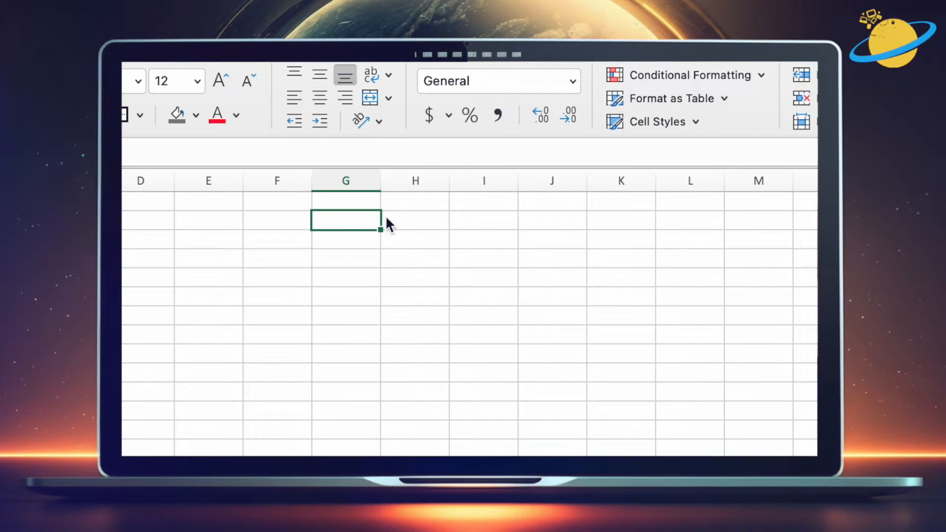
Step: Apply a thick box border around the range G2:L2
drag(347, 220, 664, 227)
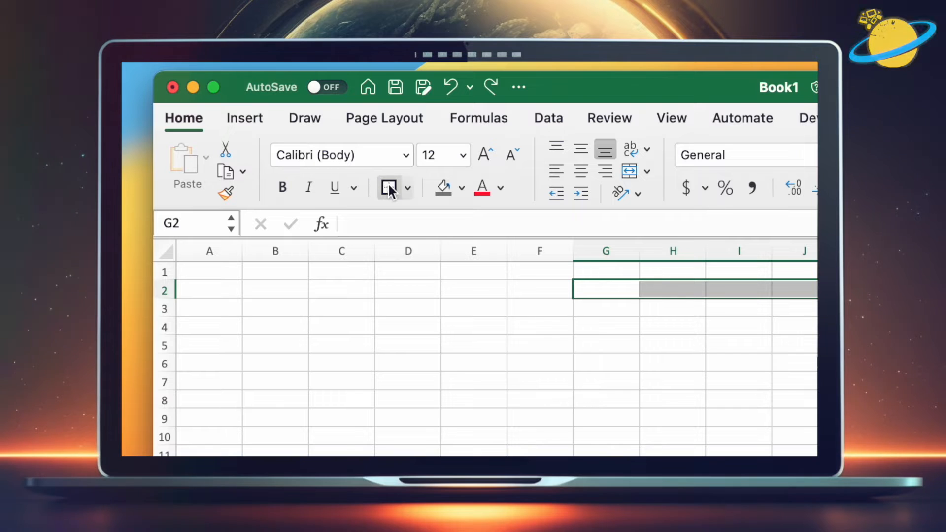
click(407, 186)
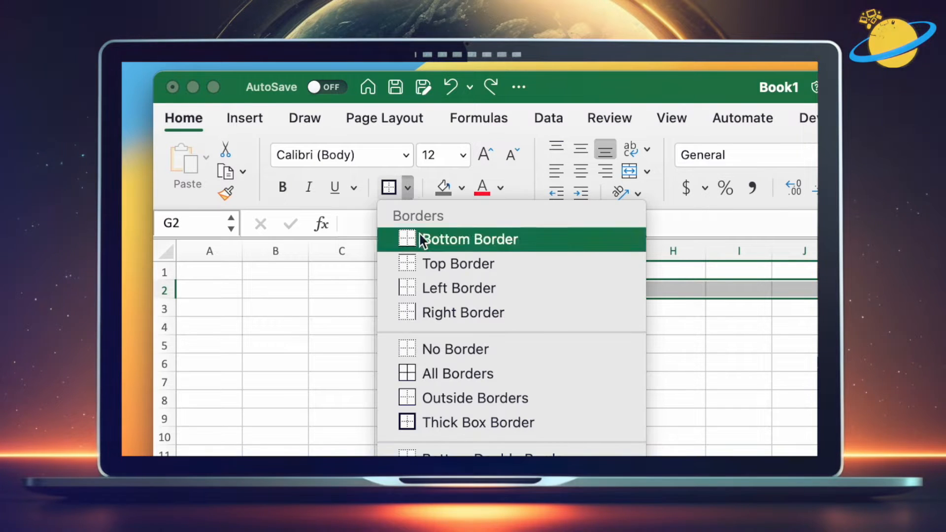
click(463, 424)
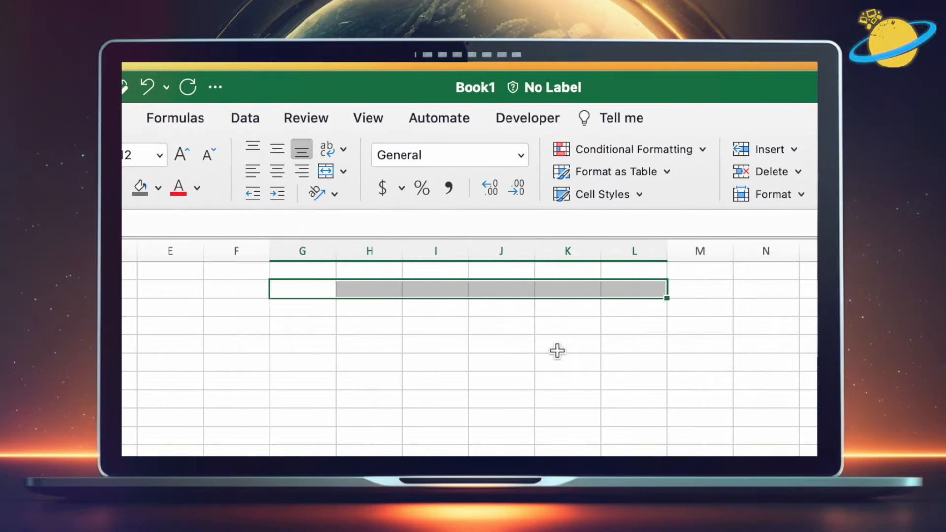
Step: Apply the same thick box border to cell M2
click(564, 347)
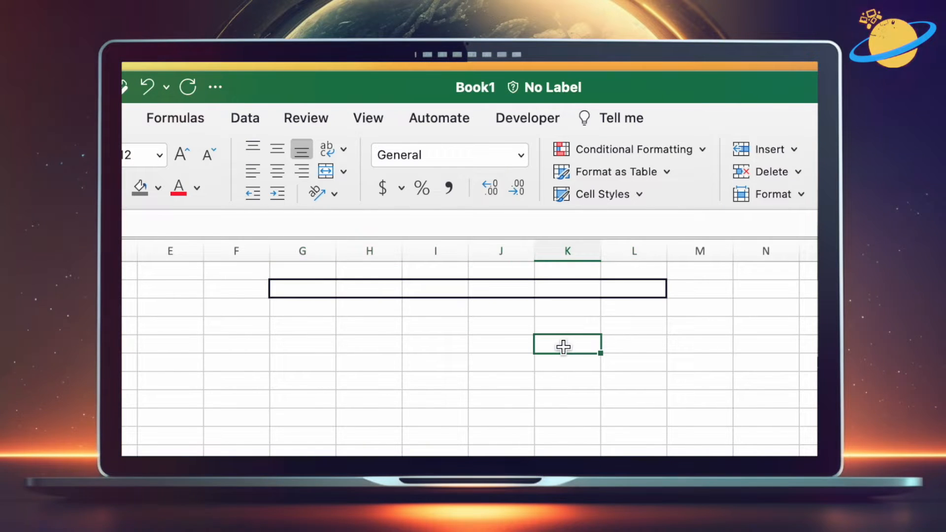
click(689, 288)
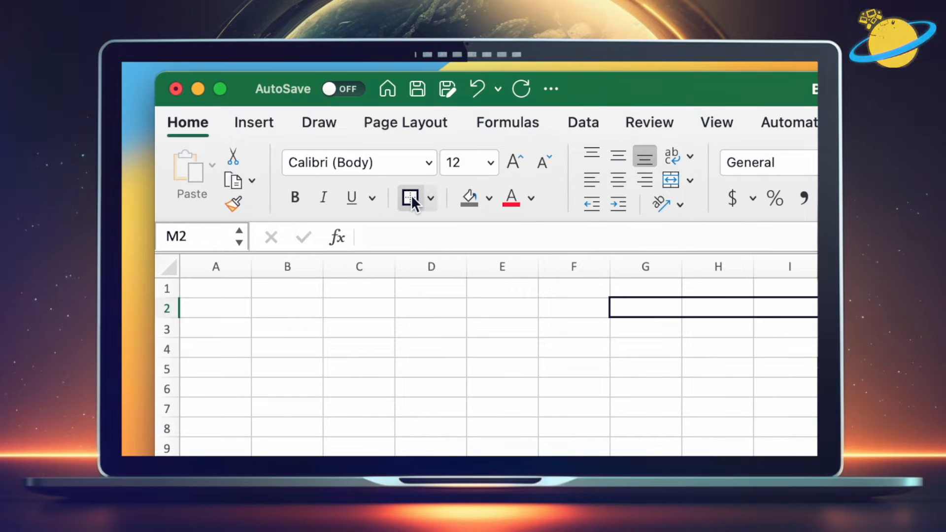
click(410, 197)
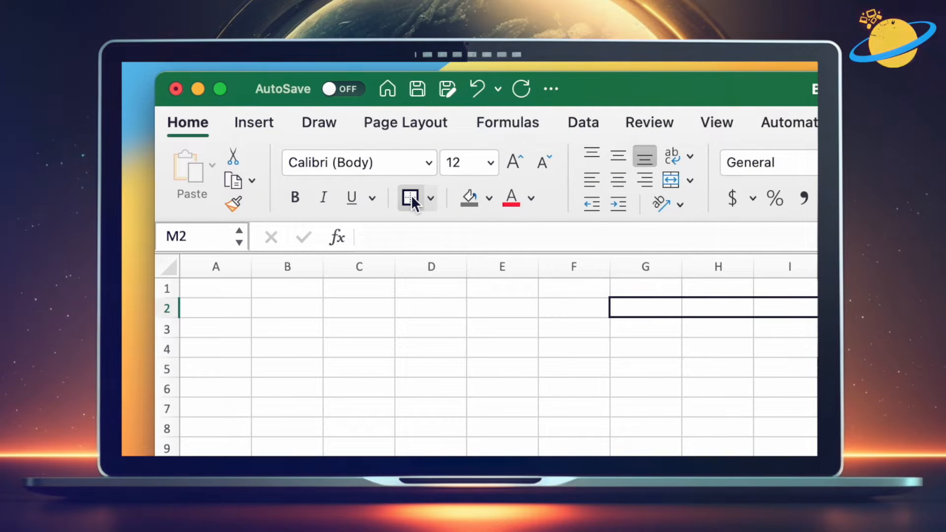
Step: Select the entire sheet and fill all cells with a dark gray theme color
click(509, 294)
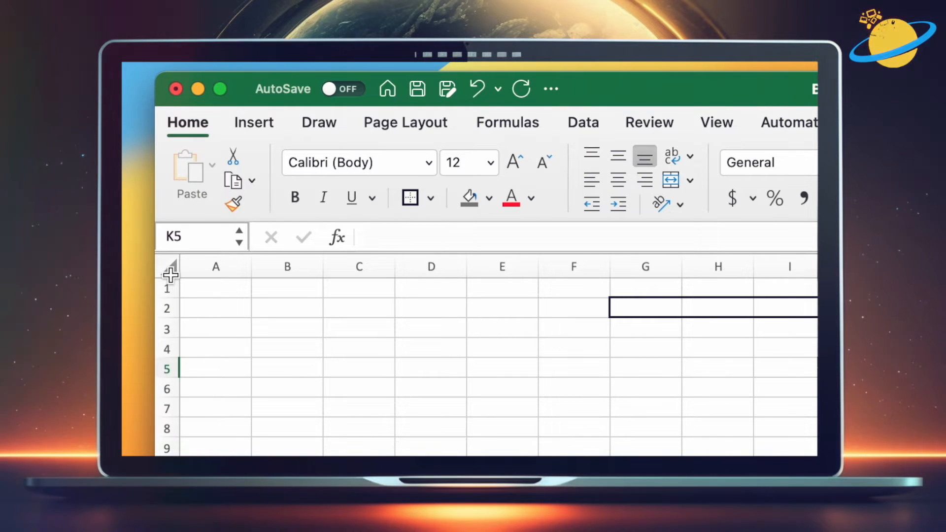
click(172, 272)
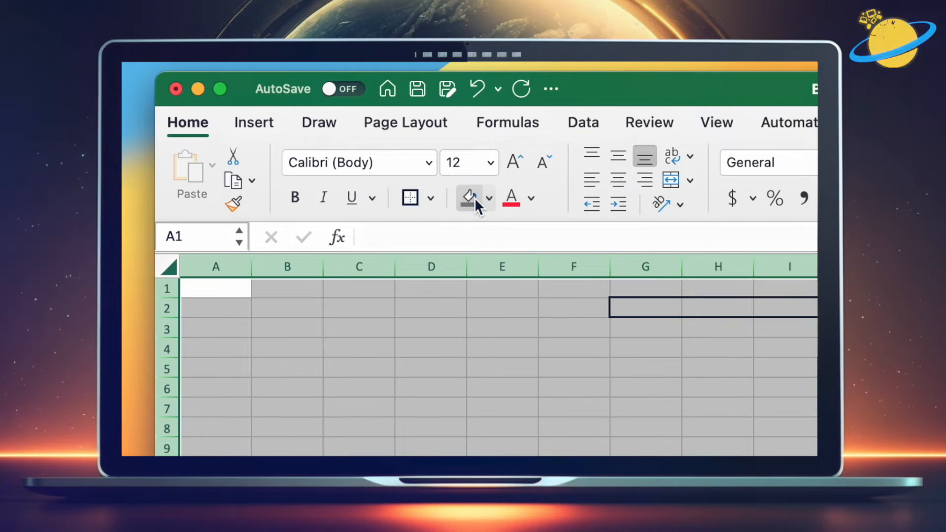
click(489, 198)
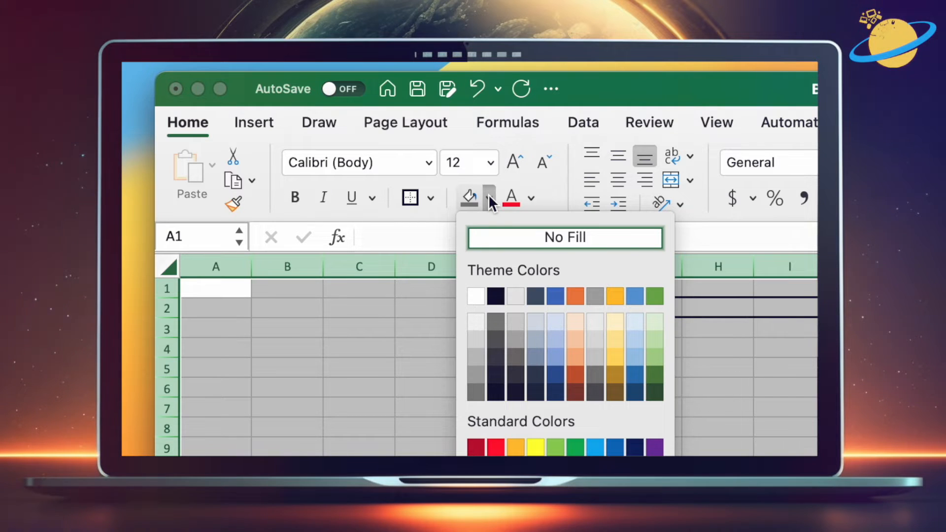
click(497, 322)
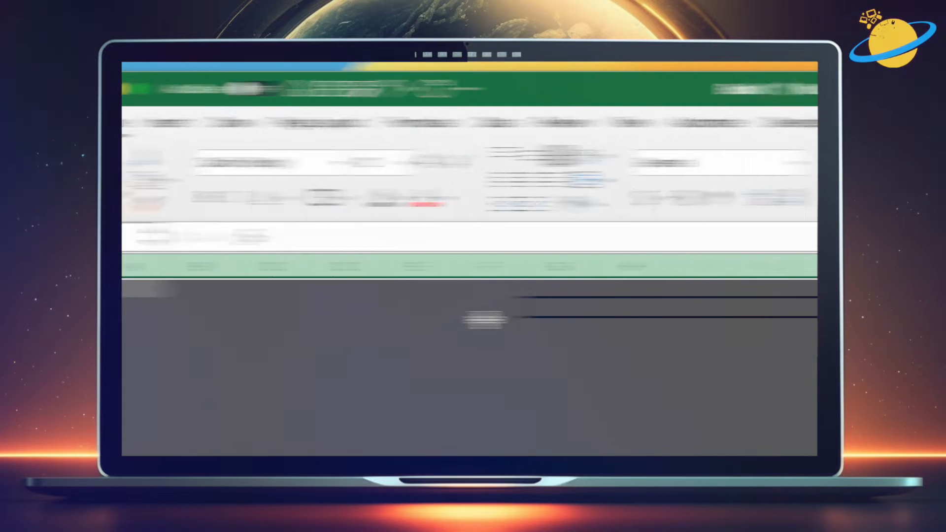
Step: Merge and center the cells G2 through L2
click(418, 308)
click(376, 310)
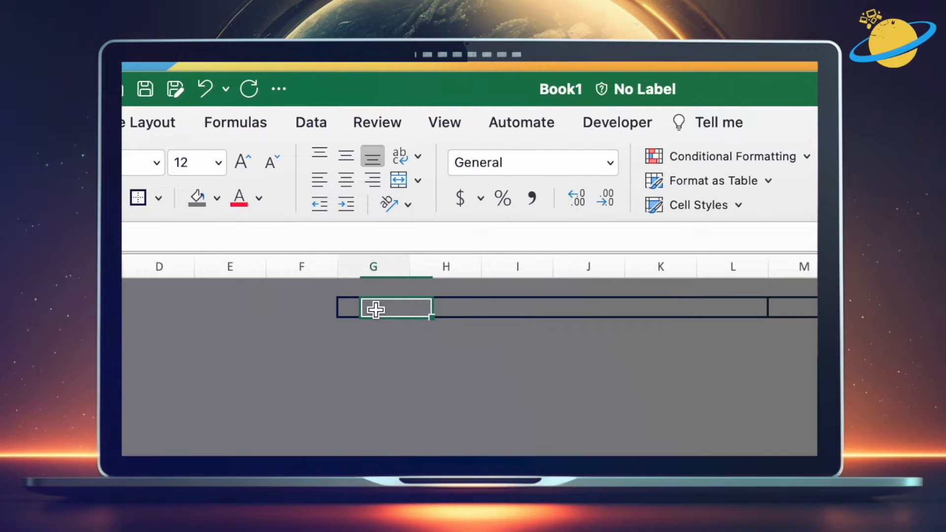
drag(377, 309, 731, 312)
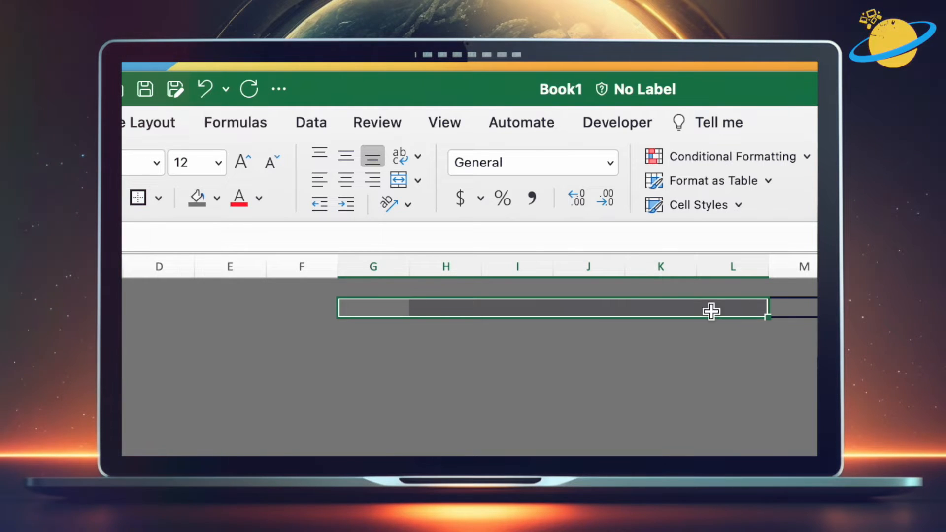
click(418, 180)
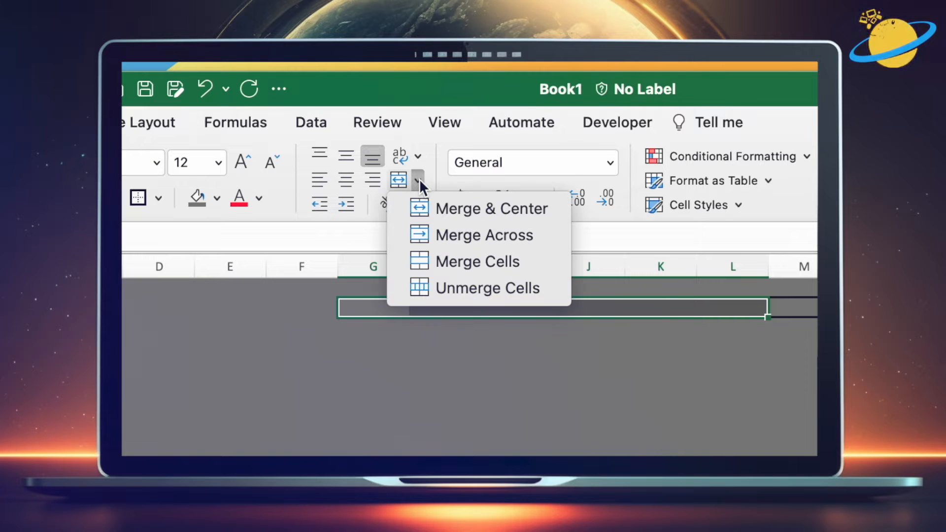
click(487, 208)
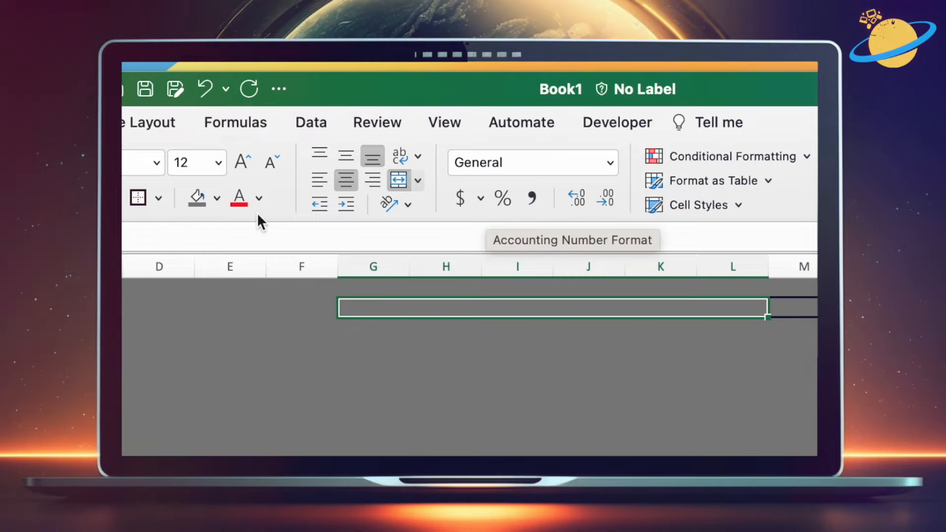
Step: Fill the merged G2:L2 cell with white and cell M2 with light blue
click(217, 198)
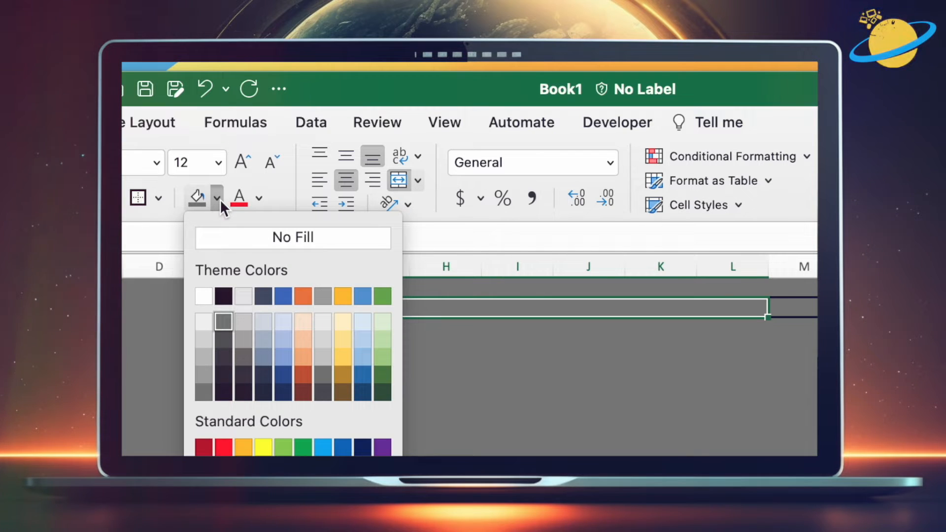
click(204, 296)
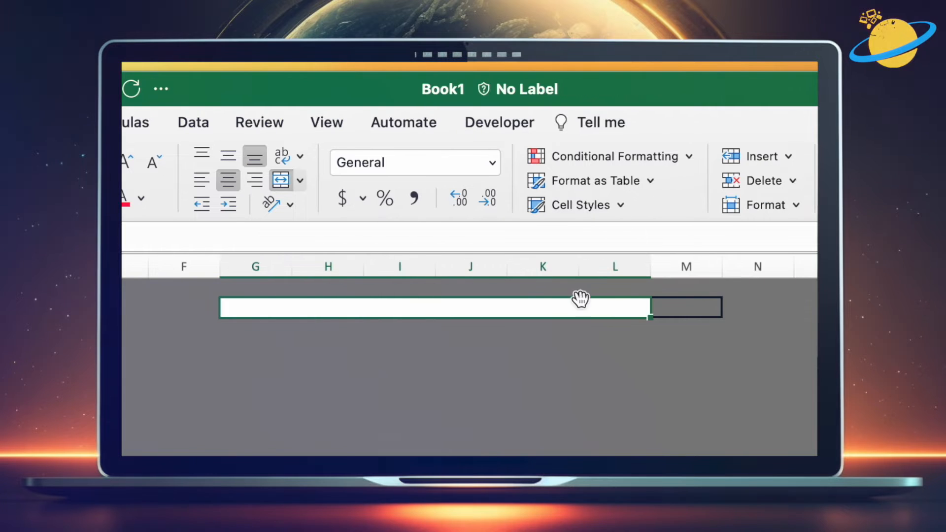
click(680, 309)
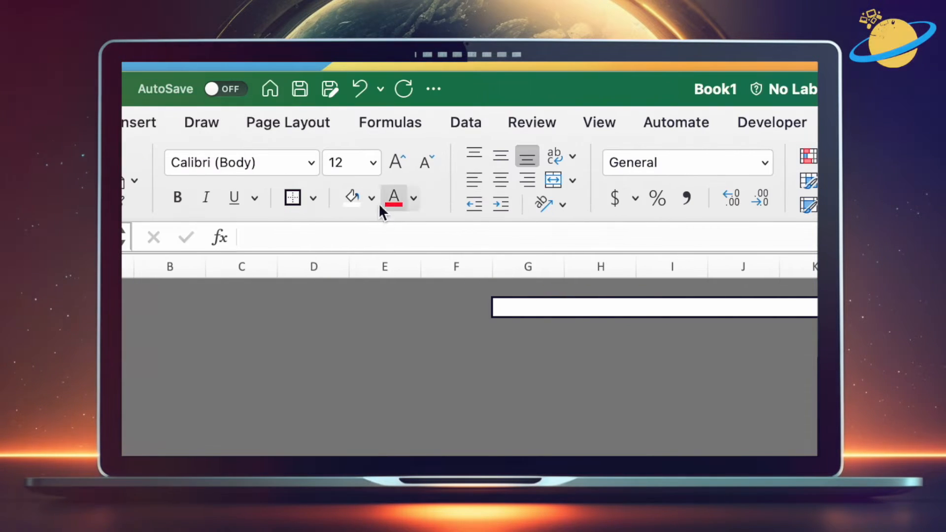
click(372, 197)
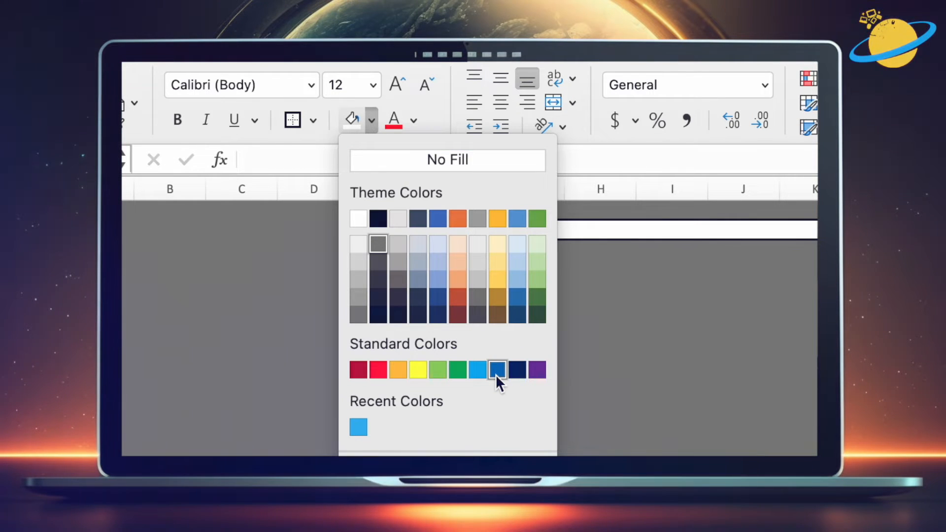
click(364, 423)
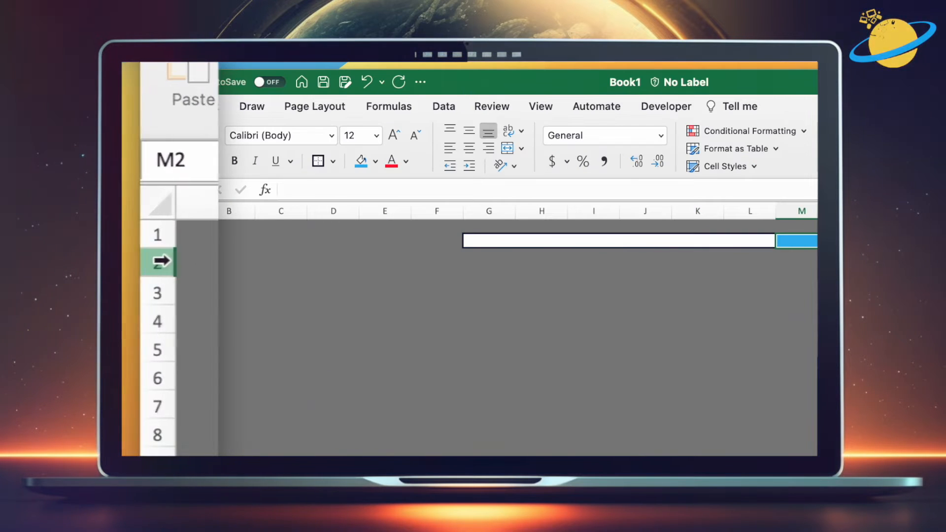
Step: Increase the height of row 2
click(162, 261)
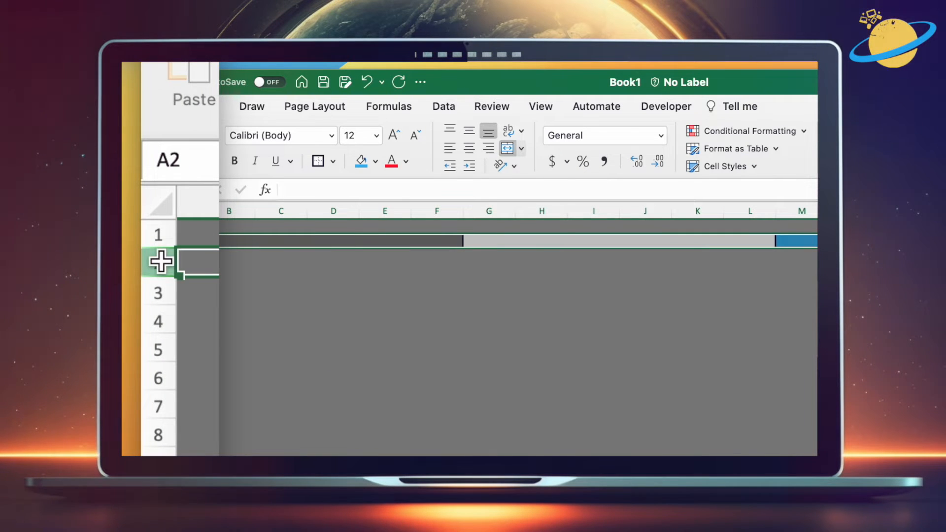
drag(161, 271, 158, 295)
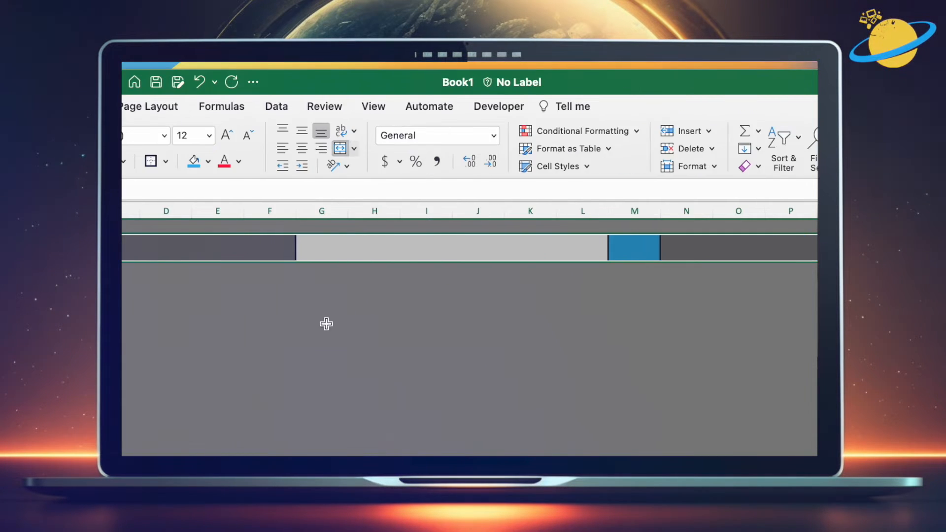
click(646, 340)
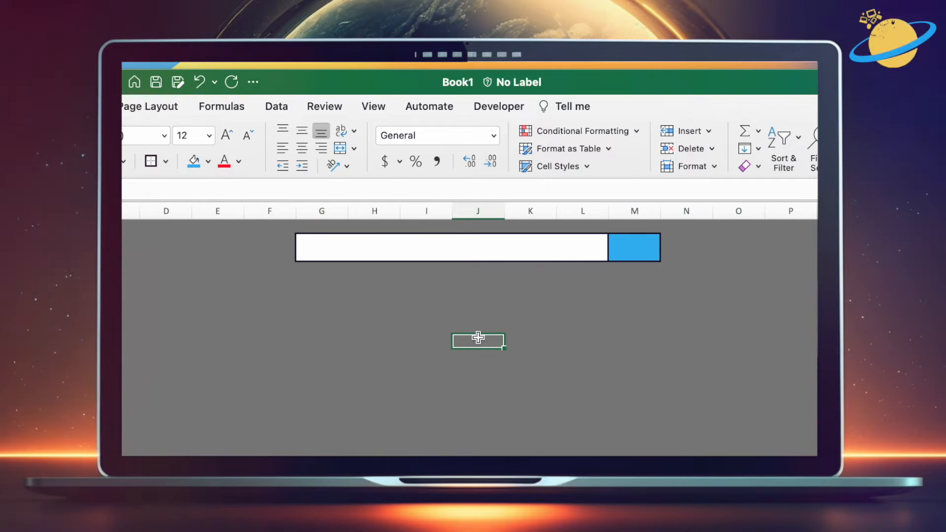
Step: Enter the text "font size" in the merged cell
double_click(444, 247)
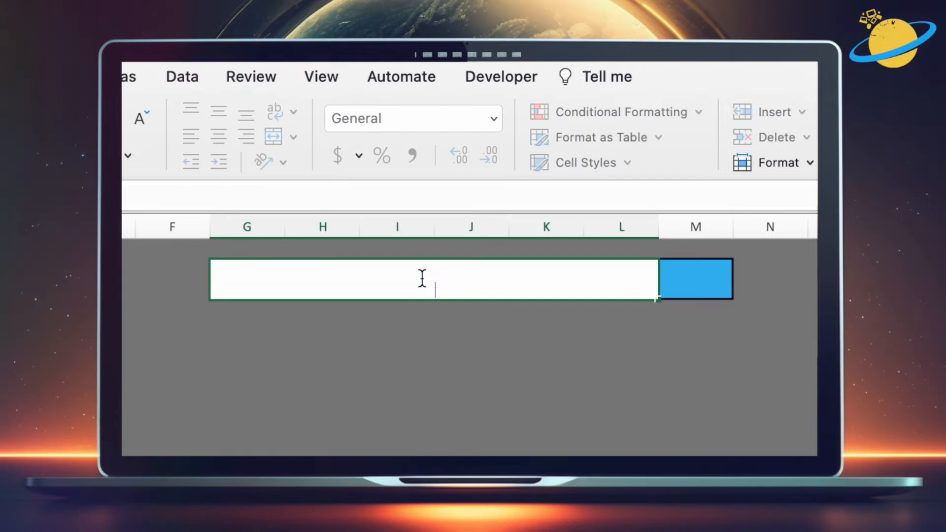
text(font size)
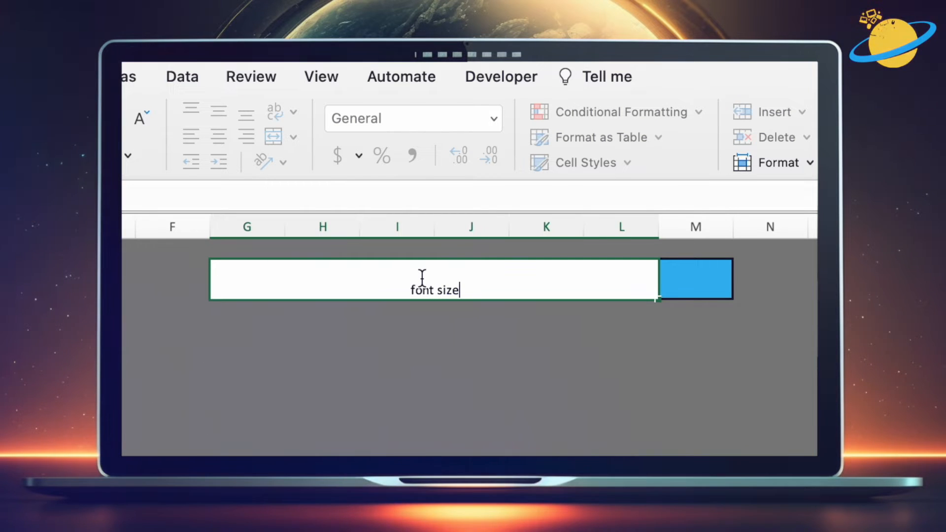
click(418, 351)
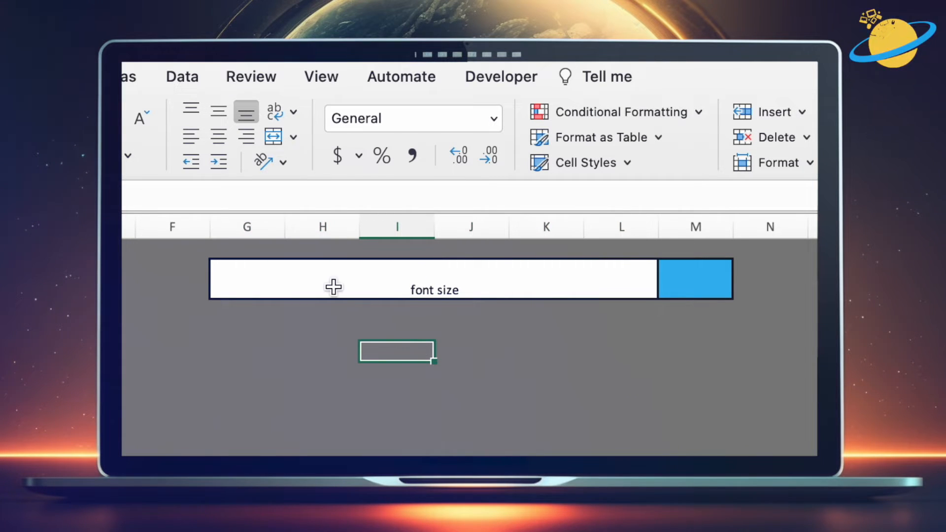
Step: Align the merged cell's text vertically centered and left, with one level of indent
click(304, 280)
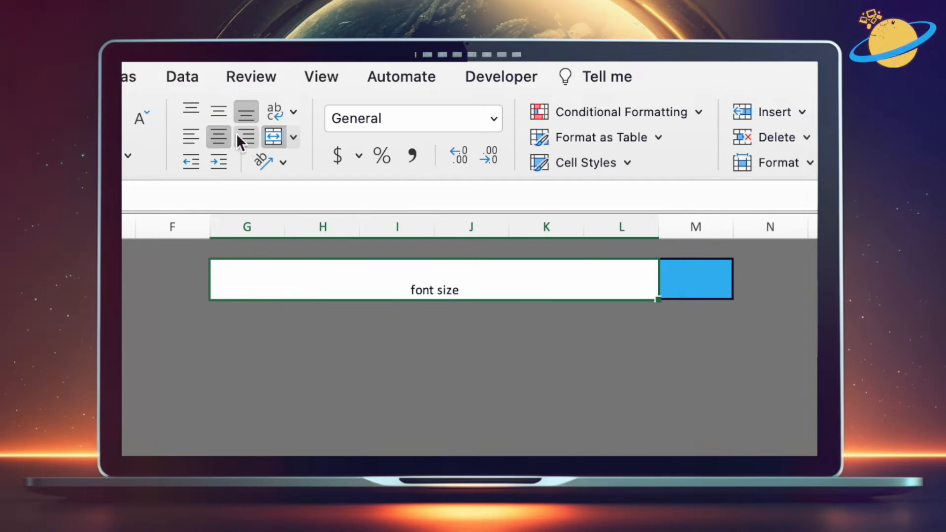
click(222, 110)
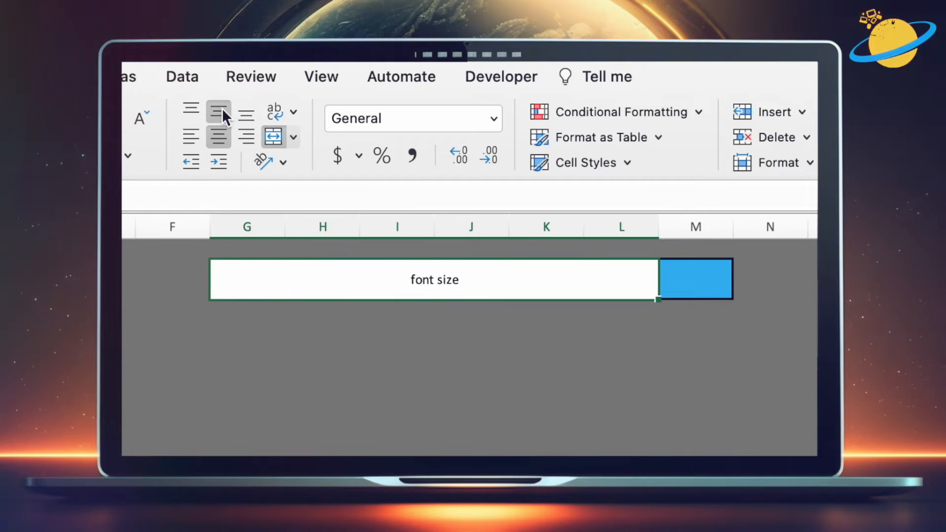
click(190, 138)
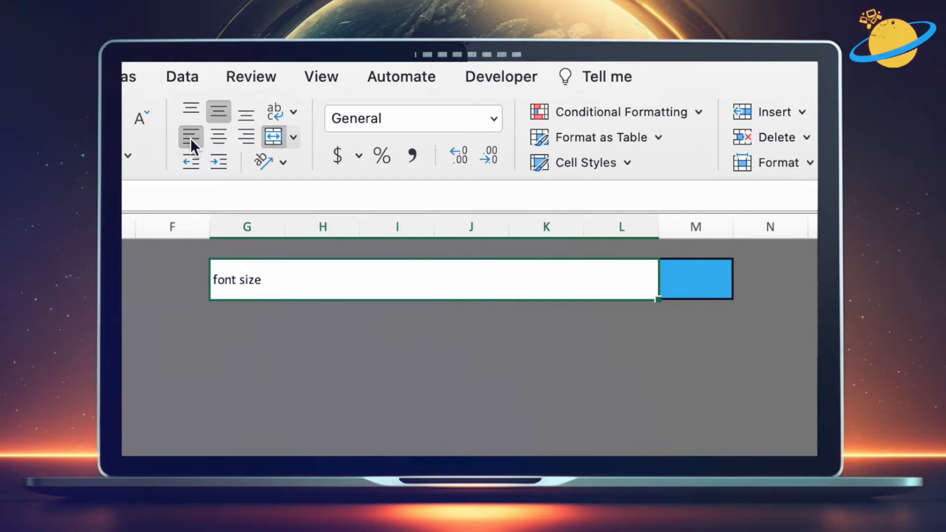
click(219, 164)
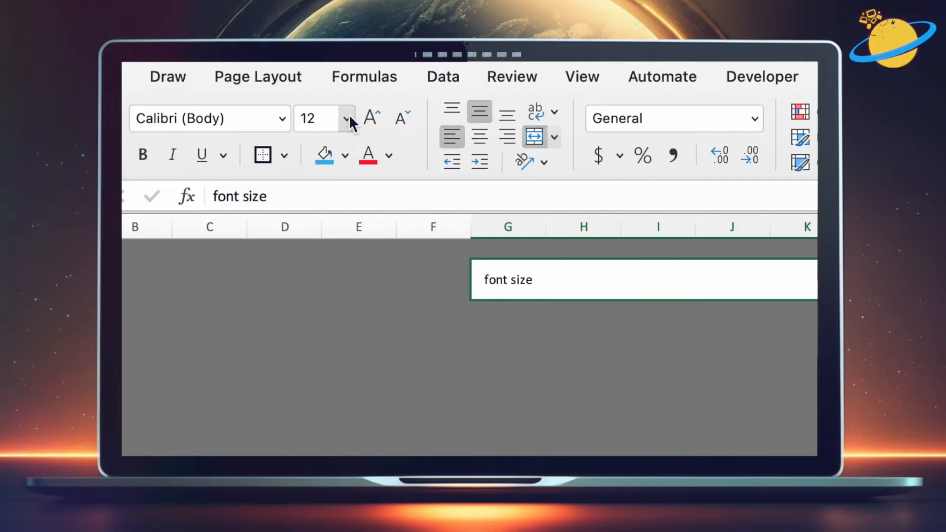
Step: Set the merged cell's font size to 20
click(347, 119)
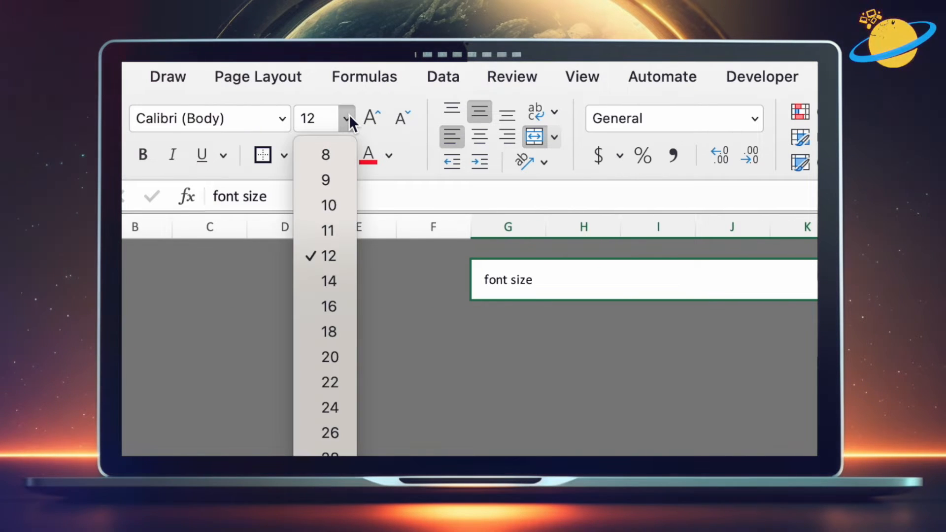
click(329, 357)
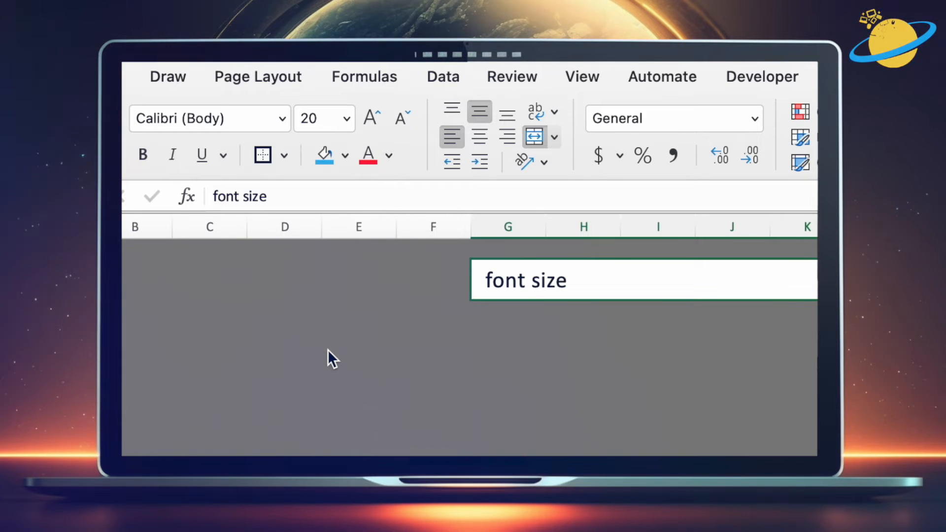
Step: Delete the text from the merged banner cell
double_click(575, 283)
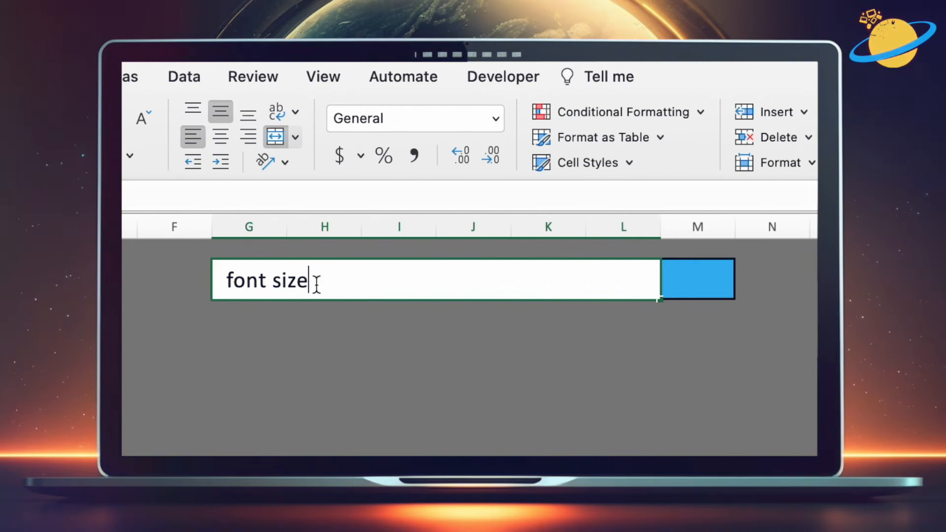
drag(315, 283, 228, 284)
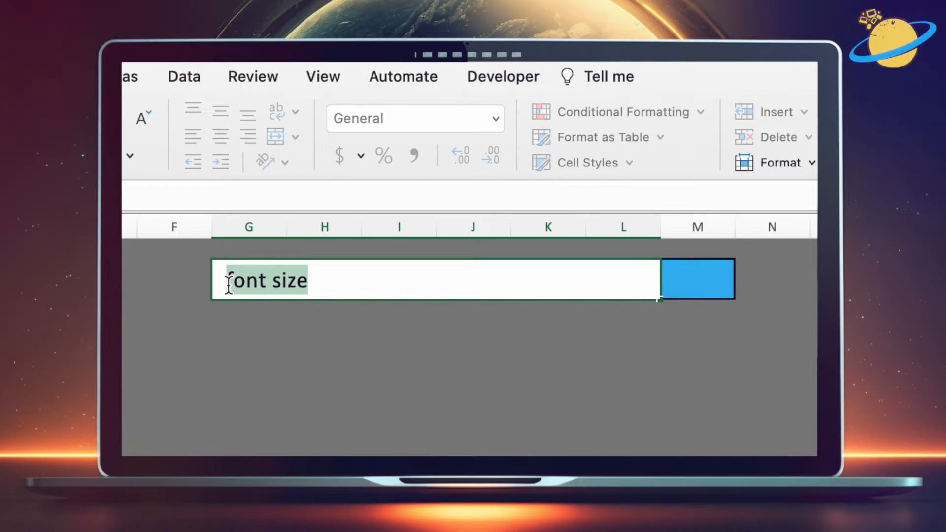
key(BackSpace)
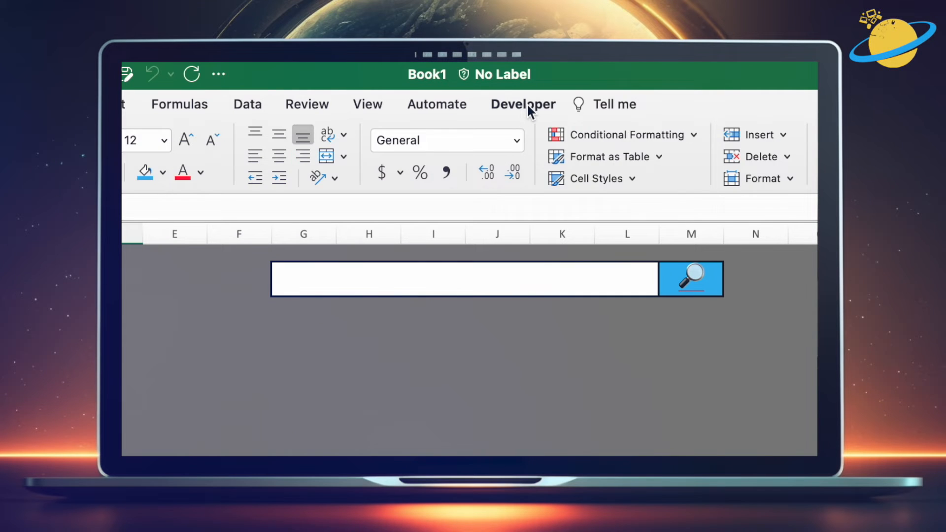
Step: Open the Visual Basic editor and paste the Pages macro code into the Search sheet's code module
click(528, 108)
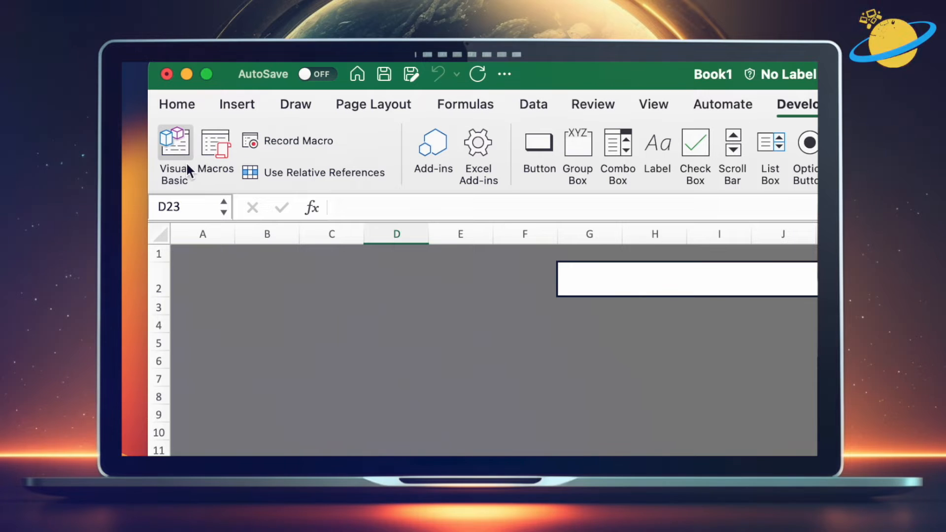
click(181, 161)
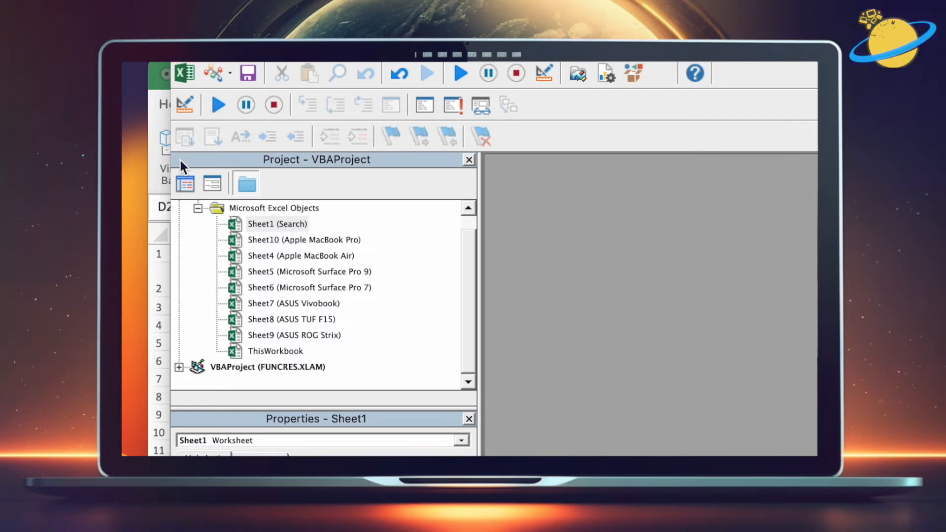
double_click(279, 223)
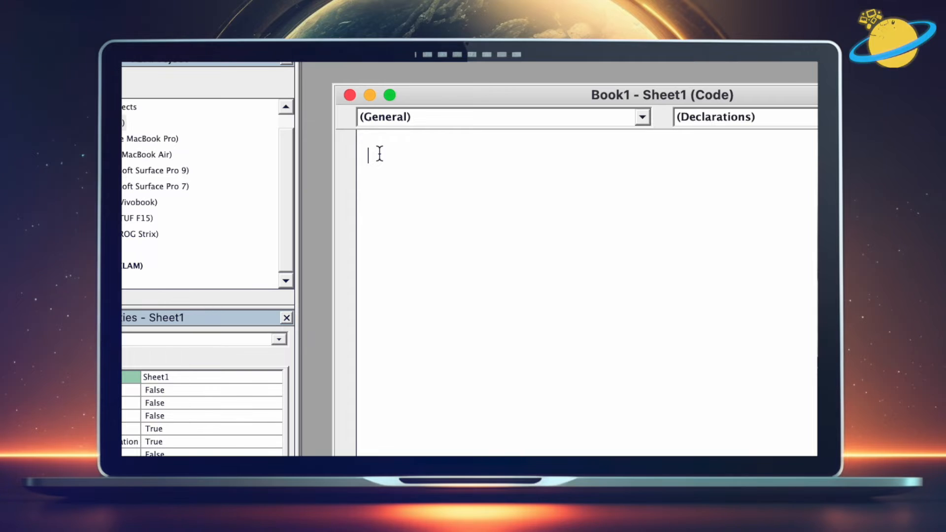
text(Sub Pages()     Dim ws As Worksheet     Dim wsList As Worksheet     Dim i As Integer      ' Create a new worksheet to list sheet names     Set wsList = Worksheets.Add     wsList.Name = "Pages"      ' Set the starting row in the new worksheet     i = 1      ' Loop through each worksheet and add its name to the list     For Each ws In Worksheets         wsList.Cells(i, 1).Value = ws.Name         i = i + 1     Next ws End Sub)
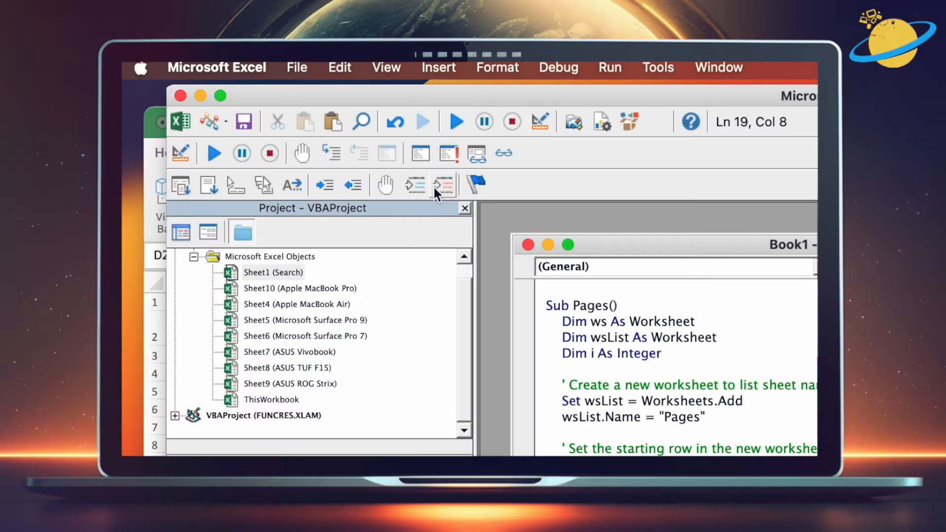
Step: Close the code editor and run the Sheet1.Pages macro
click(181, 95)
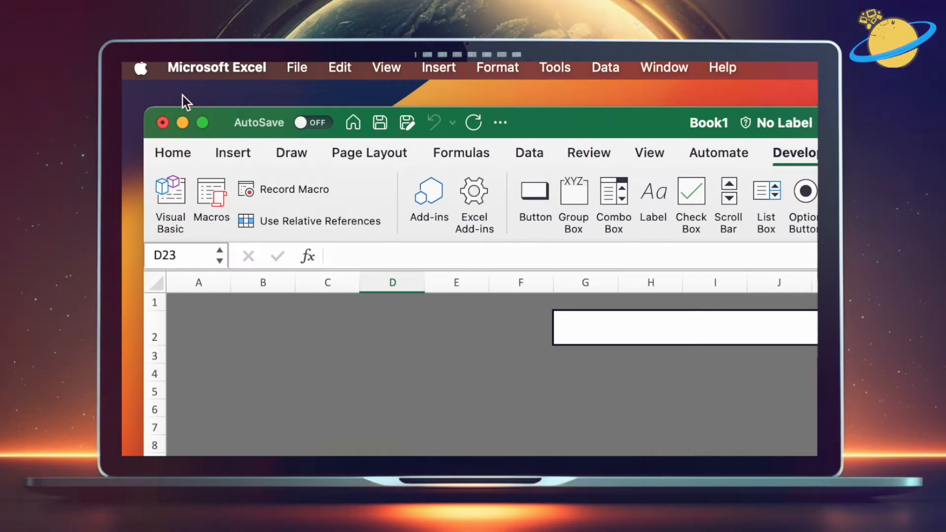
click(207, 197)
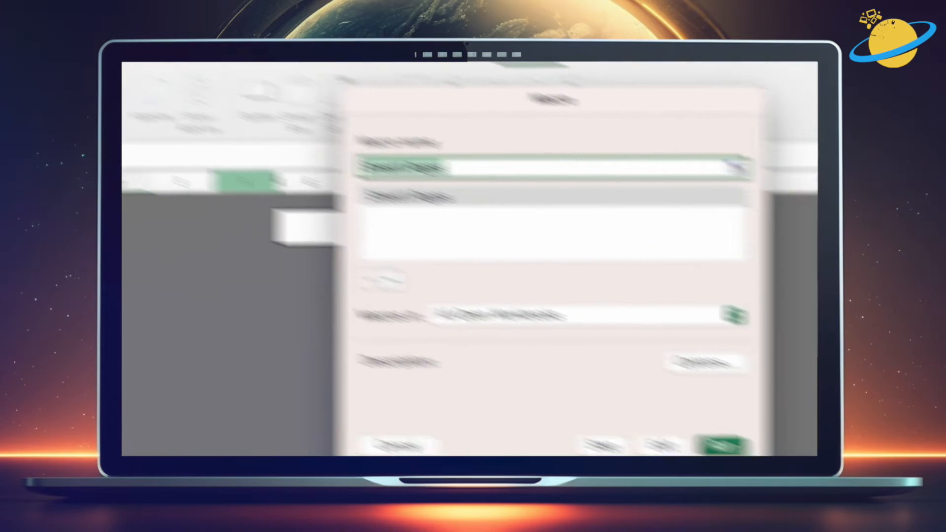
click(478, 167)
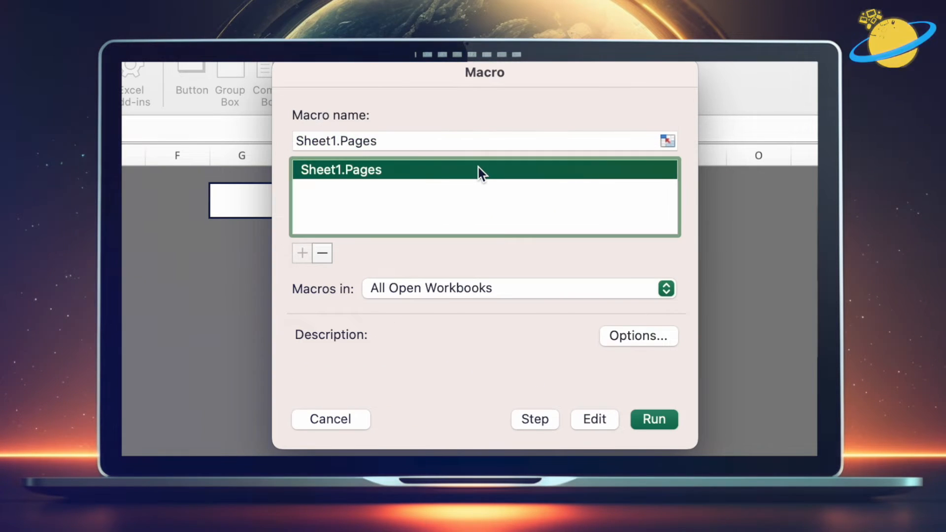
click(658, 419)
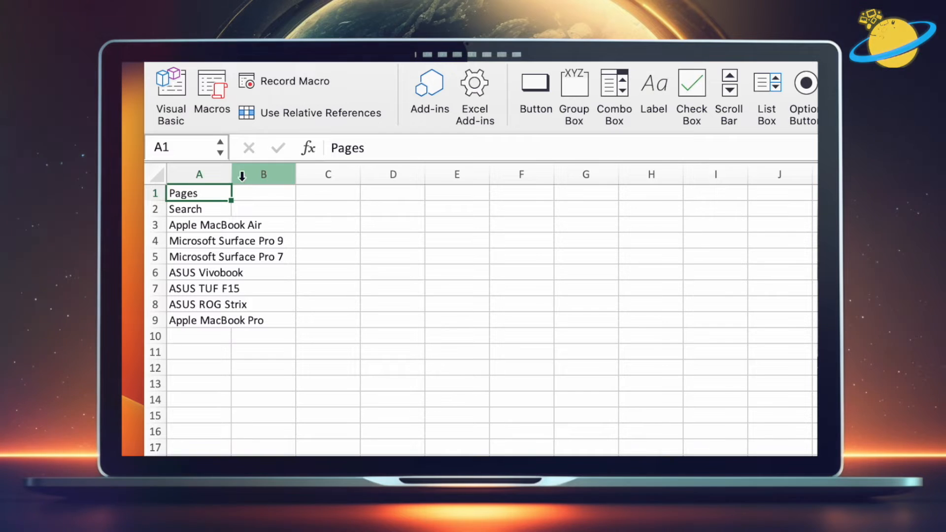
Step: Widen column A on the Pages sheet and clear the Pages and Search entries from A1:A2
drag(232, 175, 298, 176)
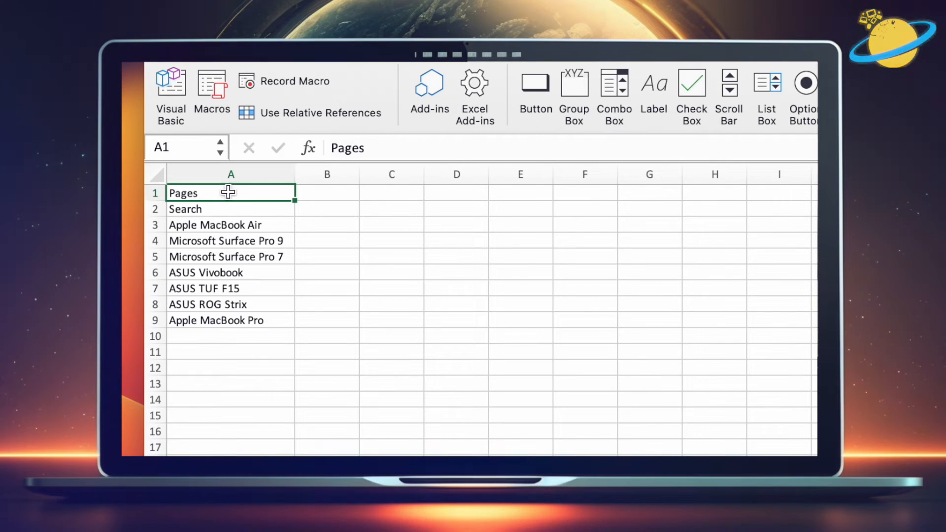
drag(227, 192, 232, 322)
key(Delete)
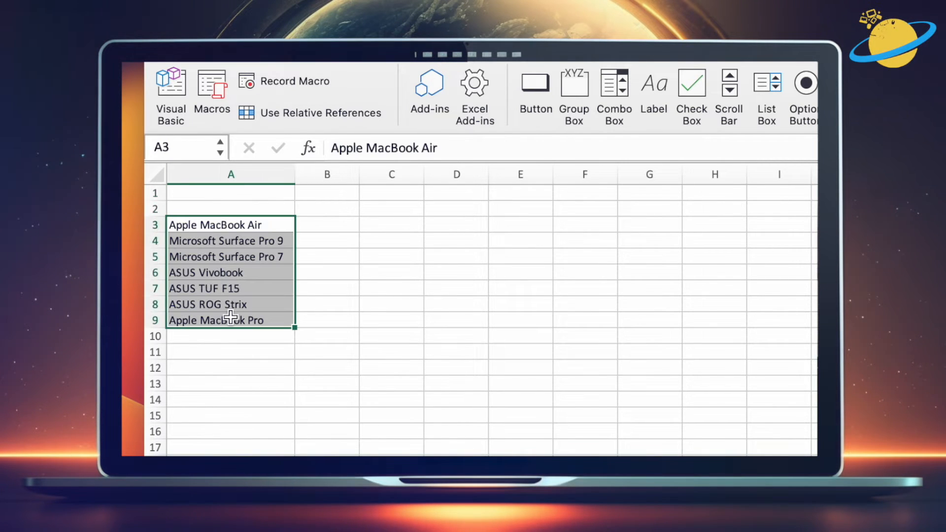
Step: Move the remaining laptop names up to start at A1 and sort them A to Z
drag(226, 215, 249, 289)
click(364, 224)
right_click(271, 266)
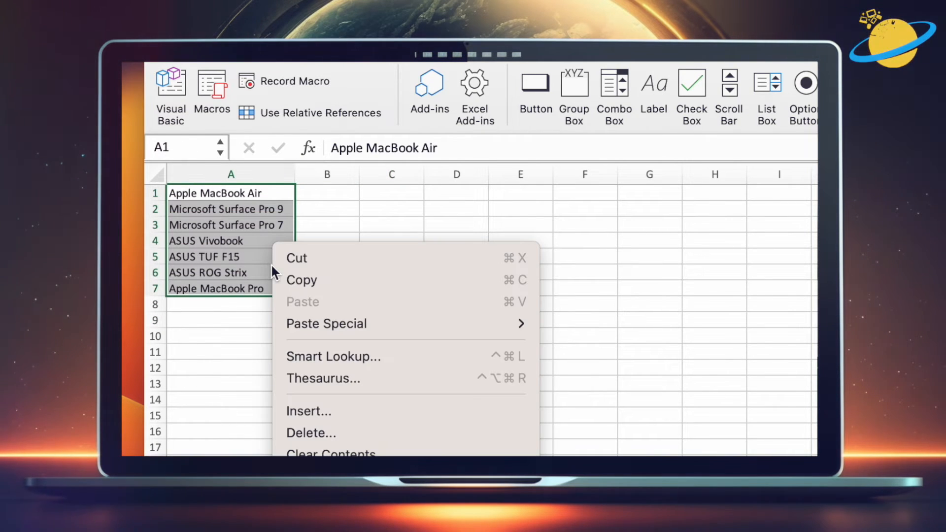
mouse_move(363, 270)
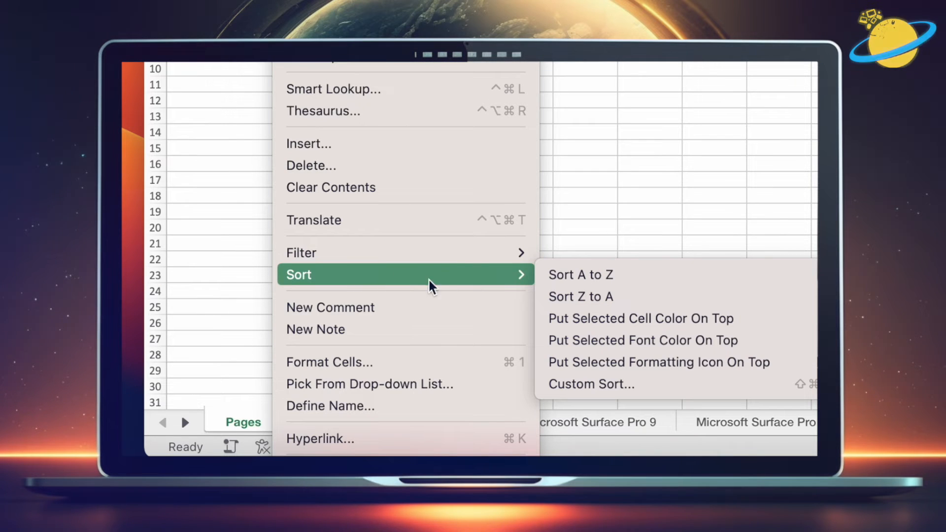
click(640, 274)
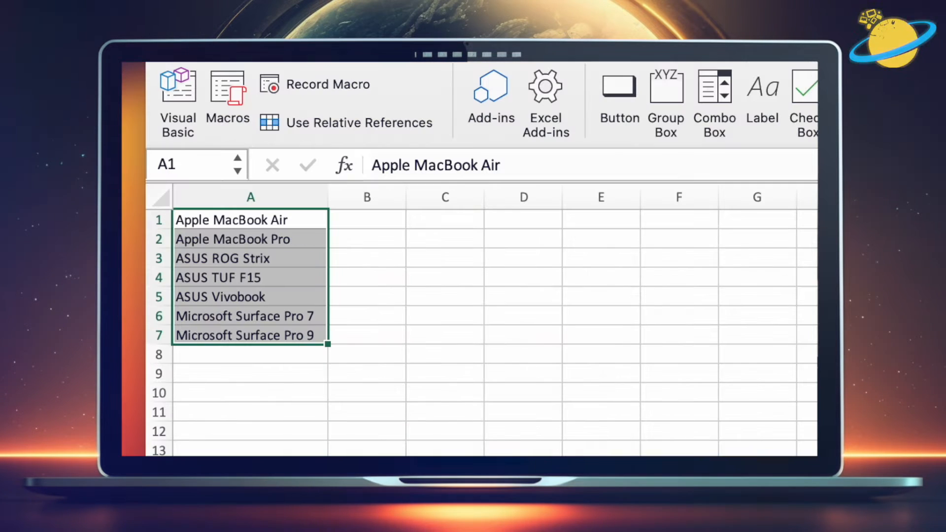
Step: Add list data validation to the merged banner cell on the Search sheet with source =Pages!$A:$A
click(401, 355)
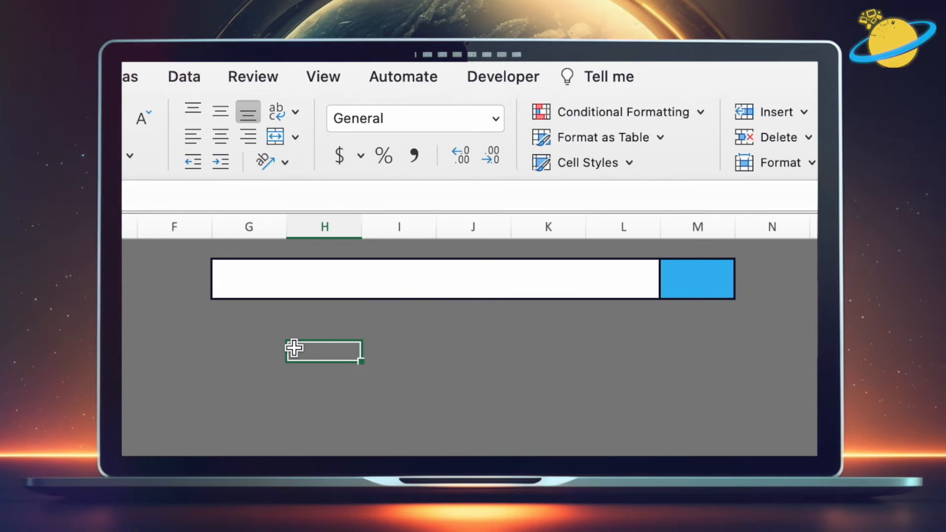
click(289, 277)
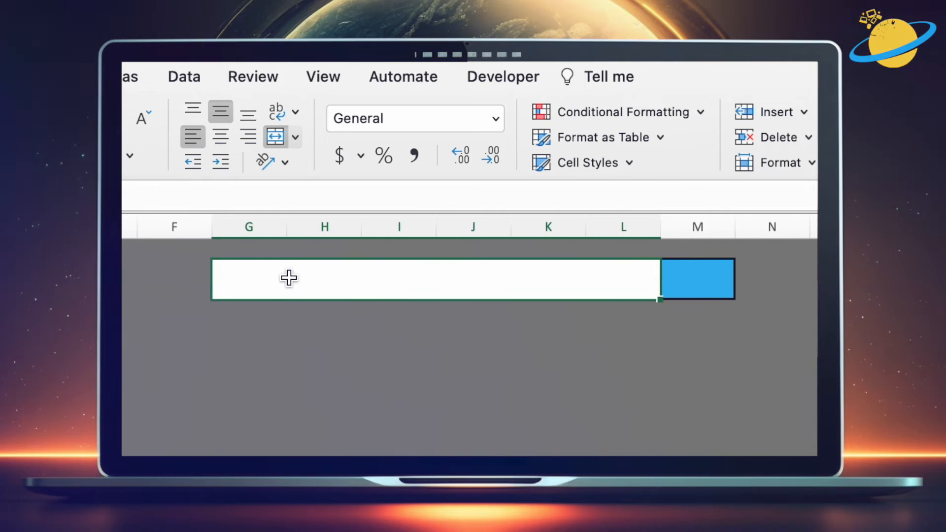
click(185, 77)
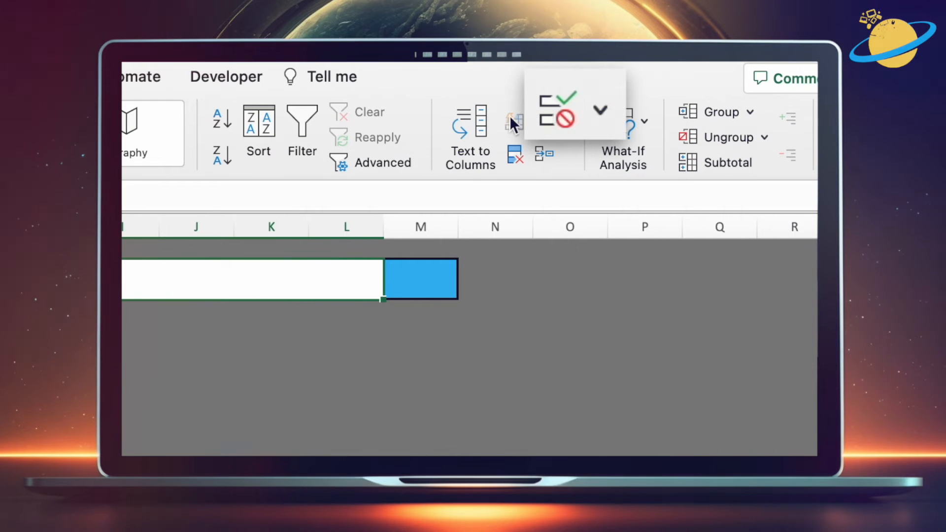
click(601, 113)
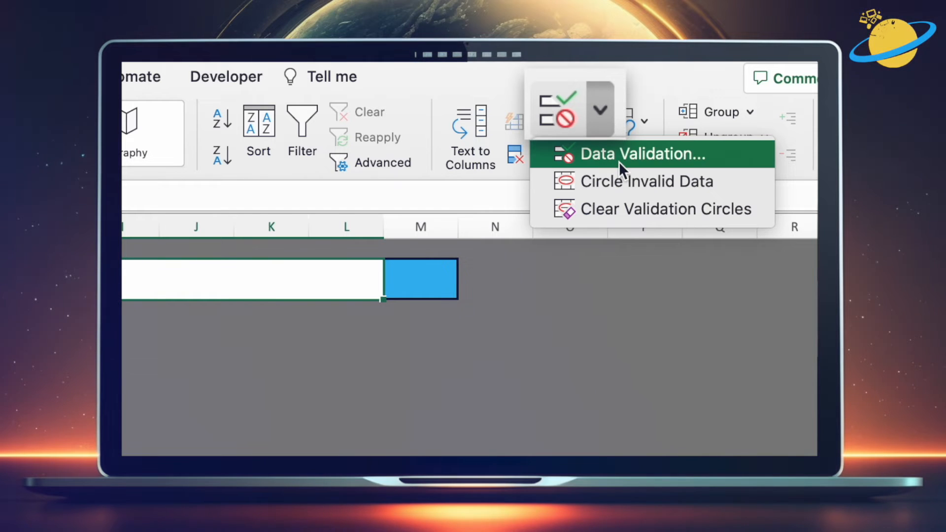
click(619, 162)
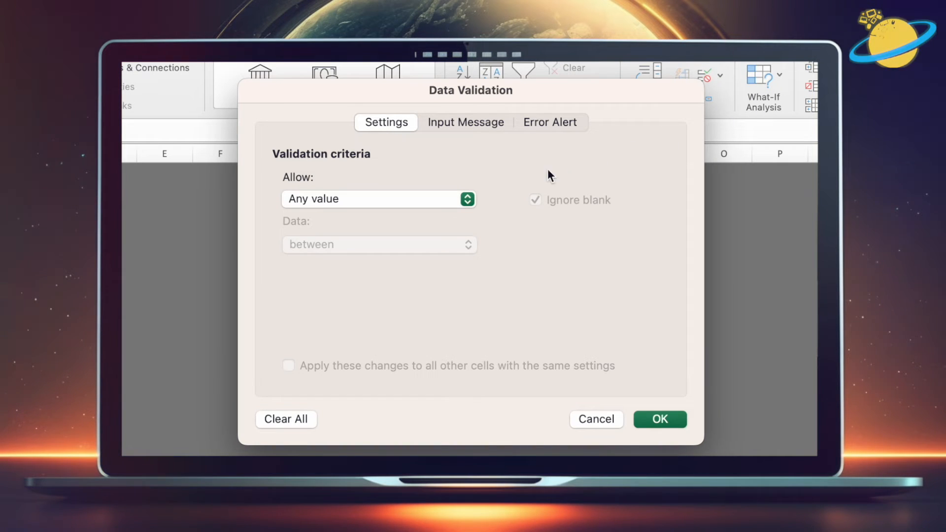
click(469, 200)
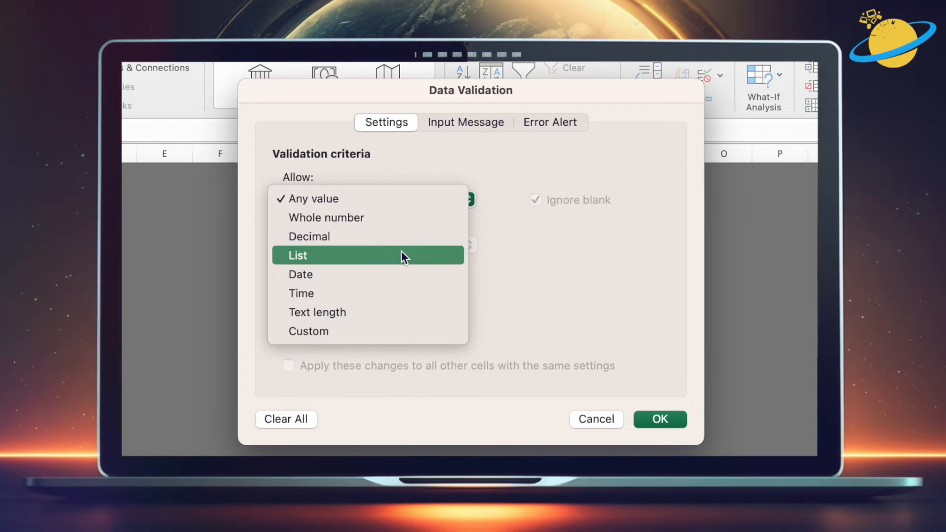
click(401, 255)
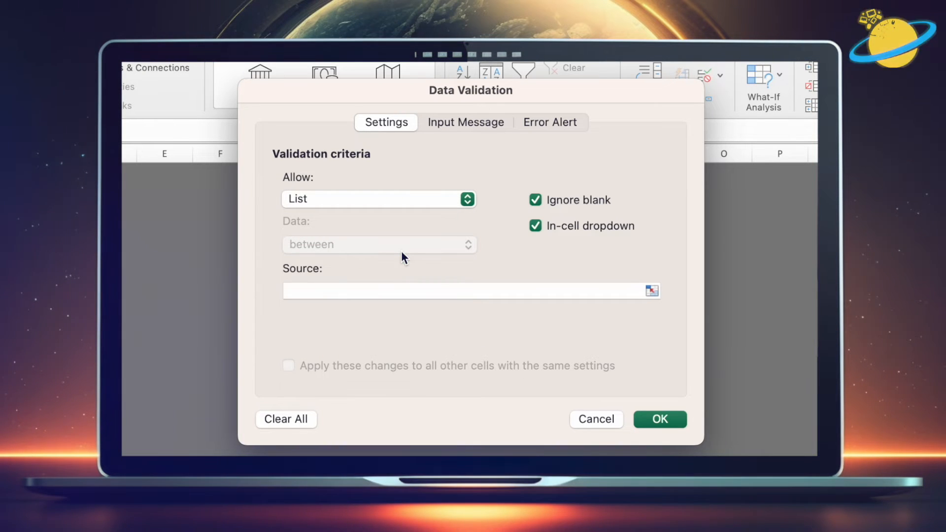
click(380, 292)
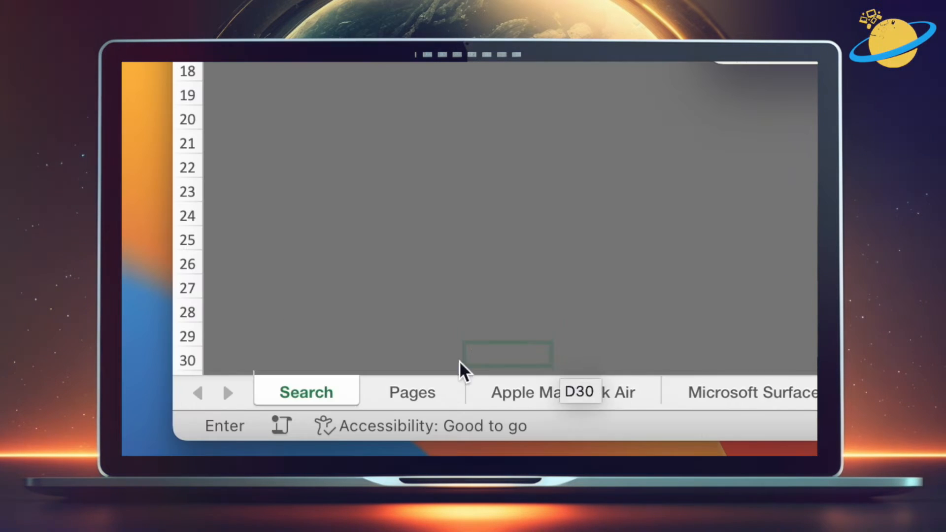
click(441, 395)
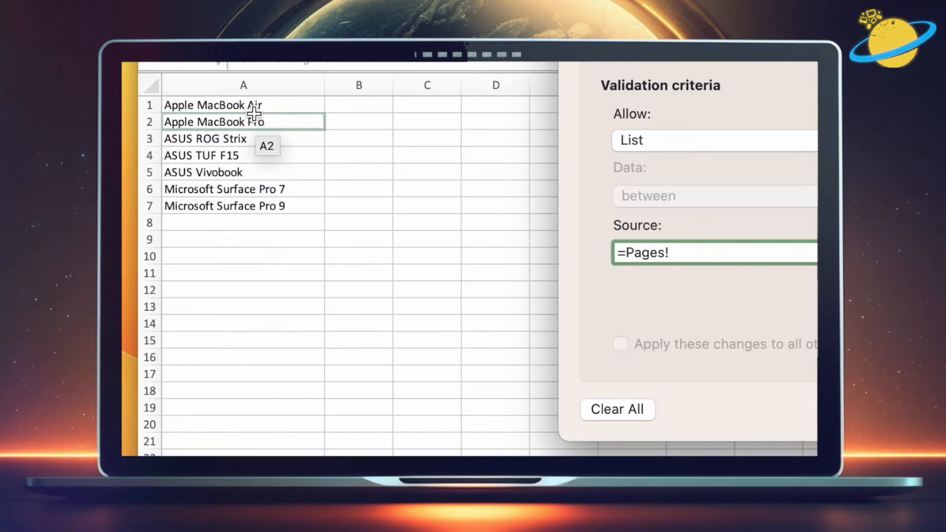
click(251, 86)
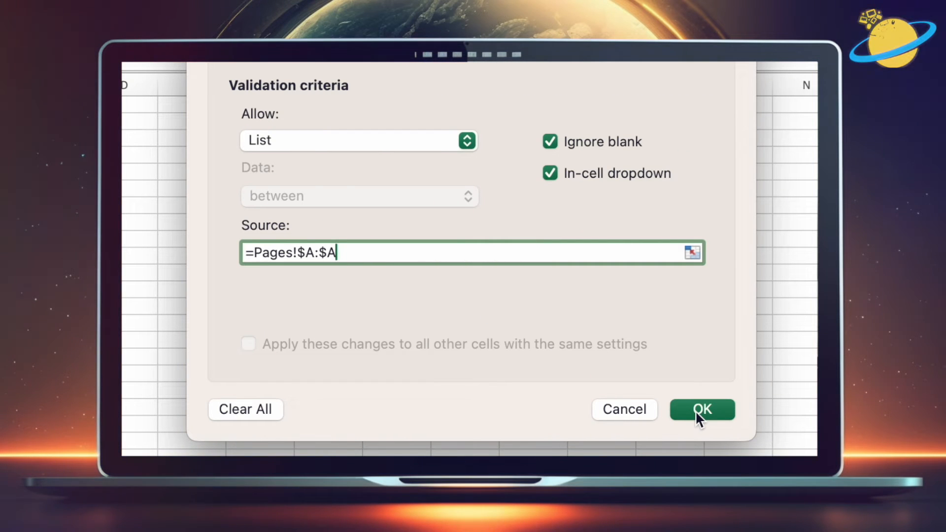
click(696, 410)
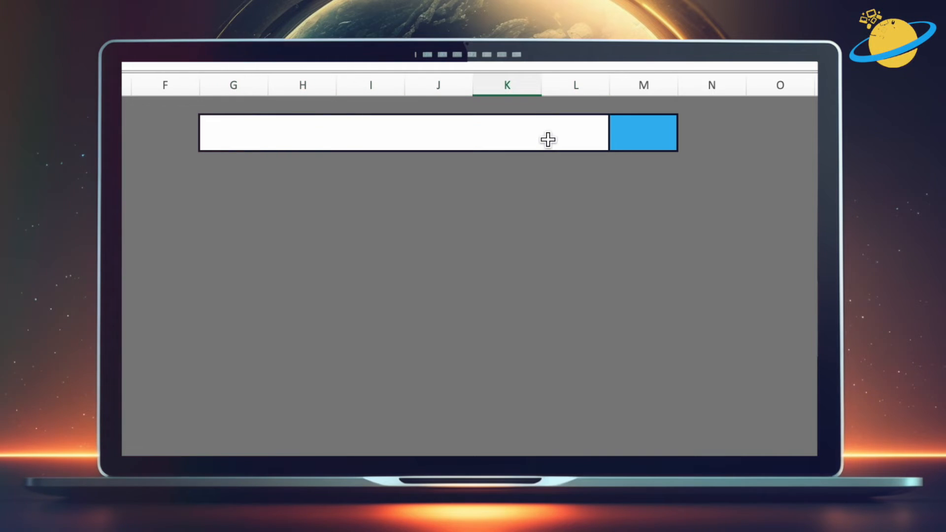
Step: Open the merged cell's dropdown to check the list of laptop names
click(548, 140)
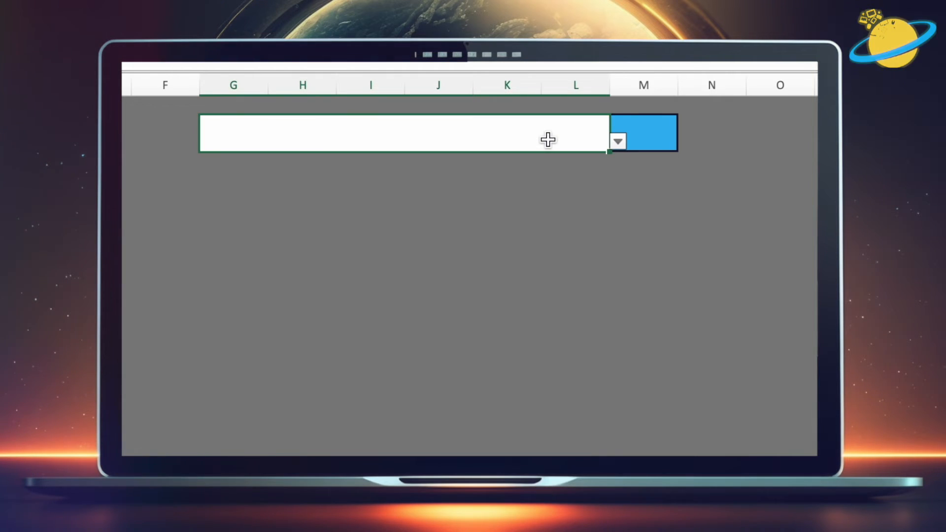
click(618, 142)
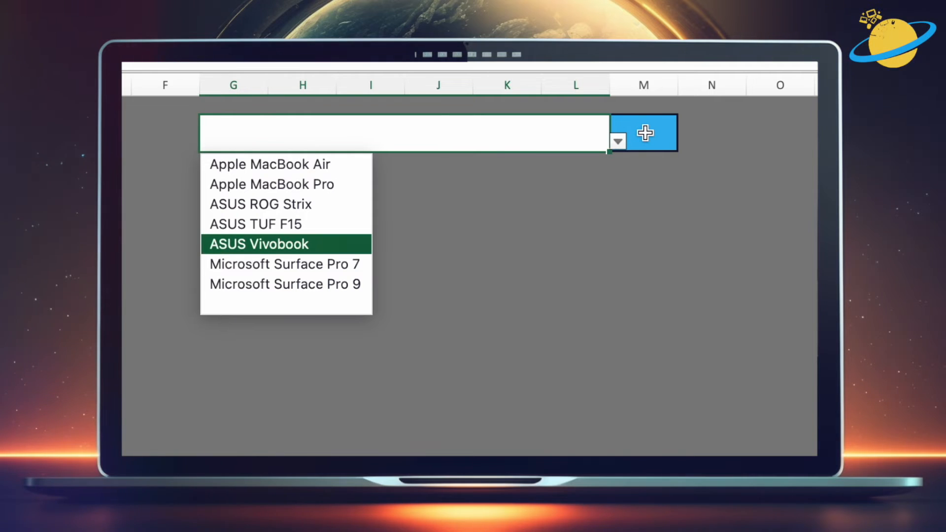
key(Escape)
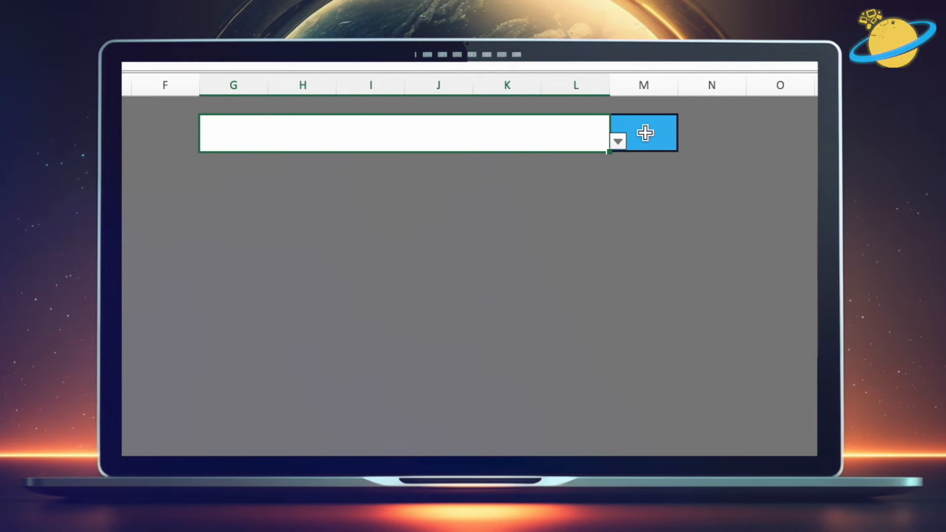
Step: Start a HYPERLINK formula in the button cell with link location "#'" & G2 & "'" followed by an opening quote for the friendly name
double_click(645, 132)
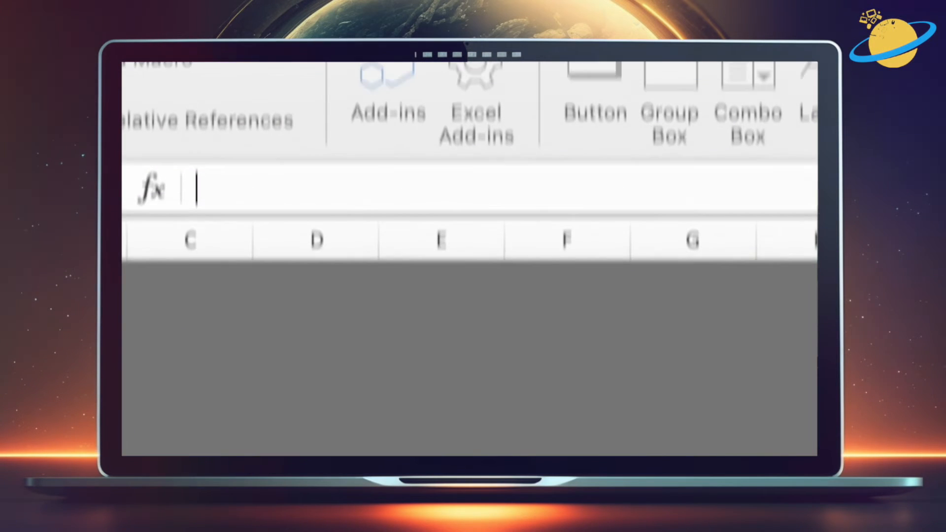
text(=HYPERL)
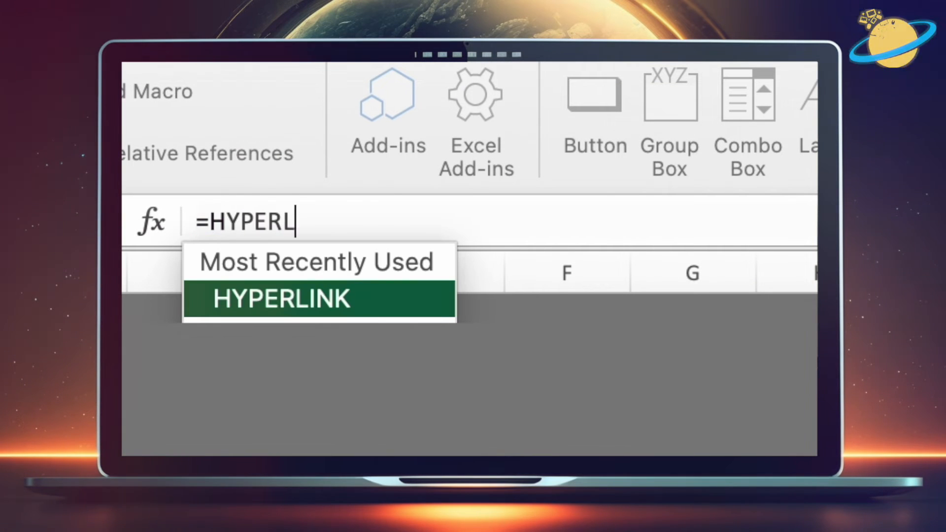
text(INK()
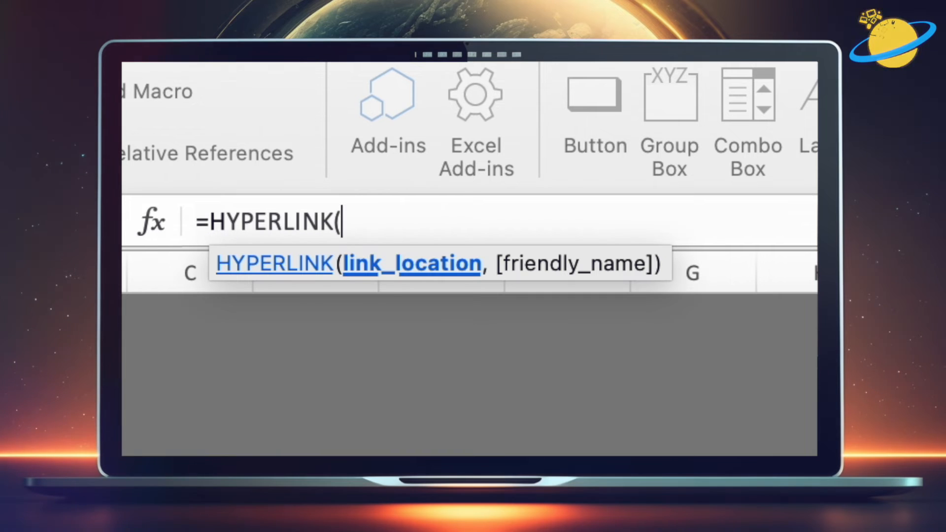
text(")
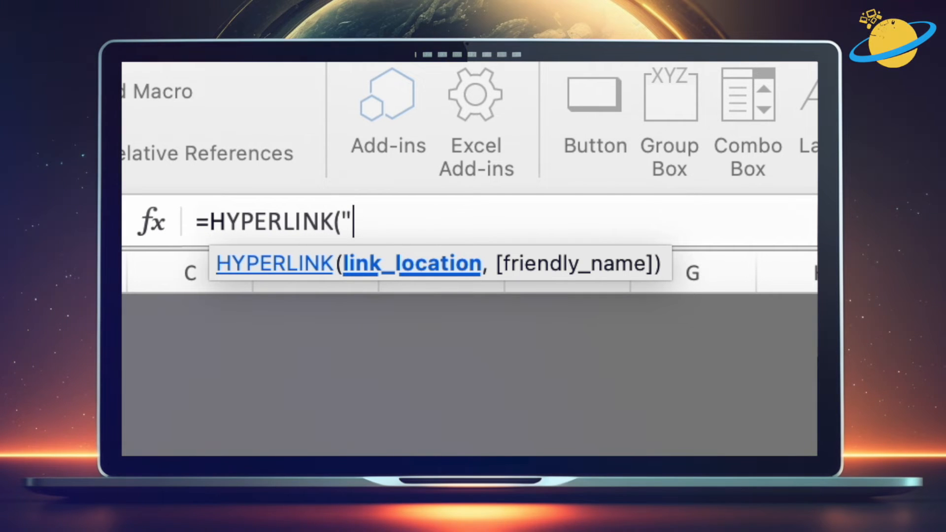
text(#)
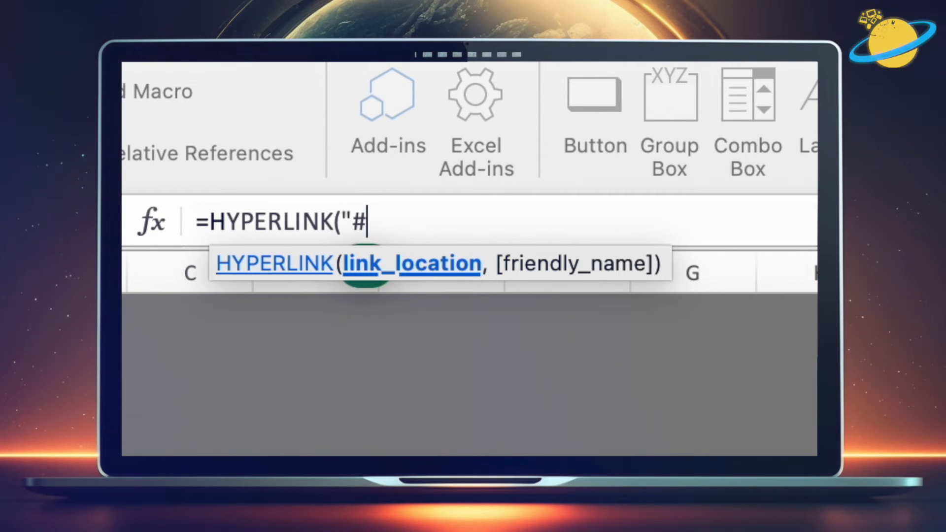
text('" )
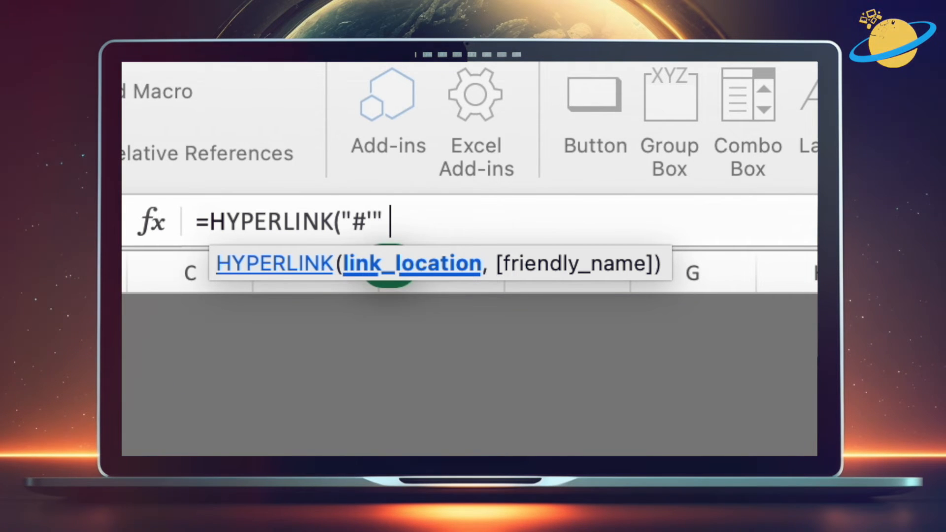
text(&)
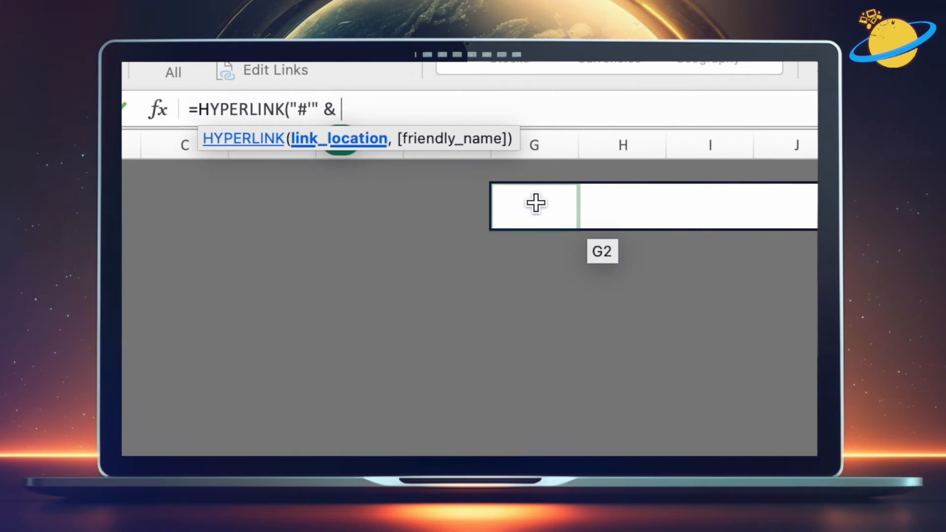
text(G2)
text( &)
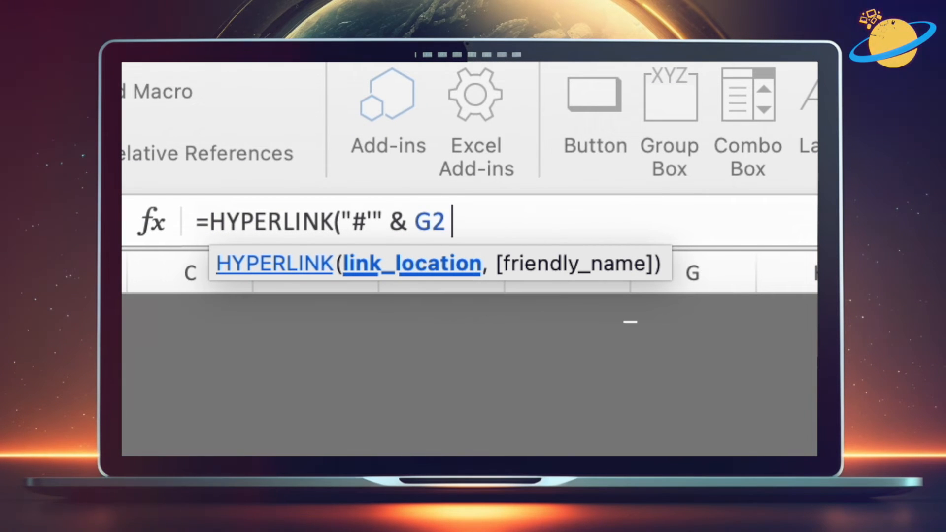
text( ")
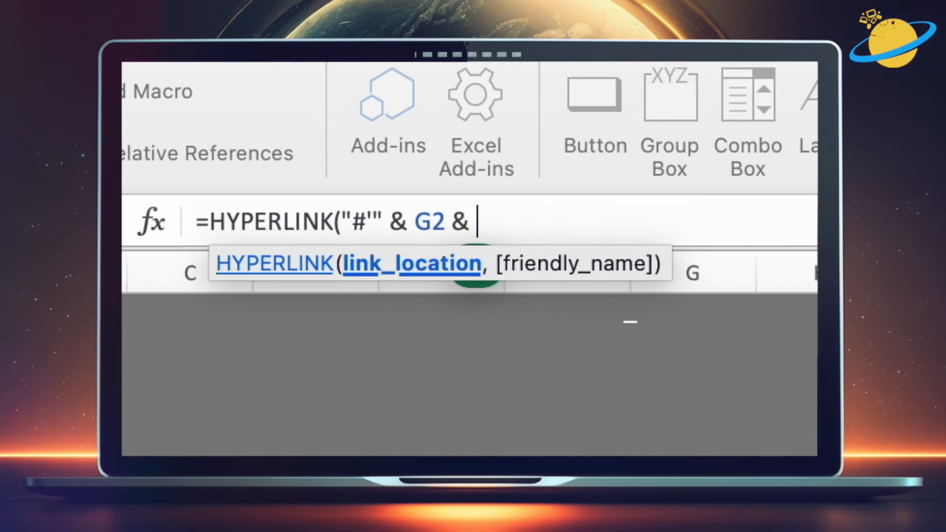
text(')
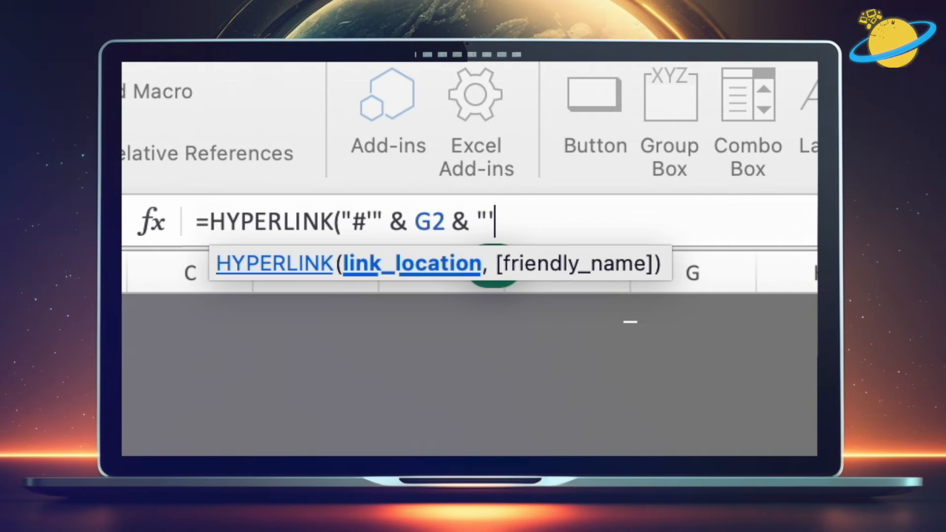
text(",)
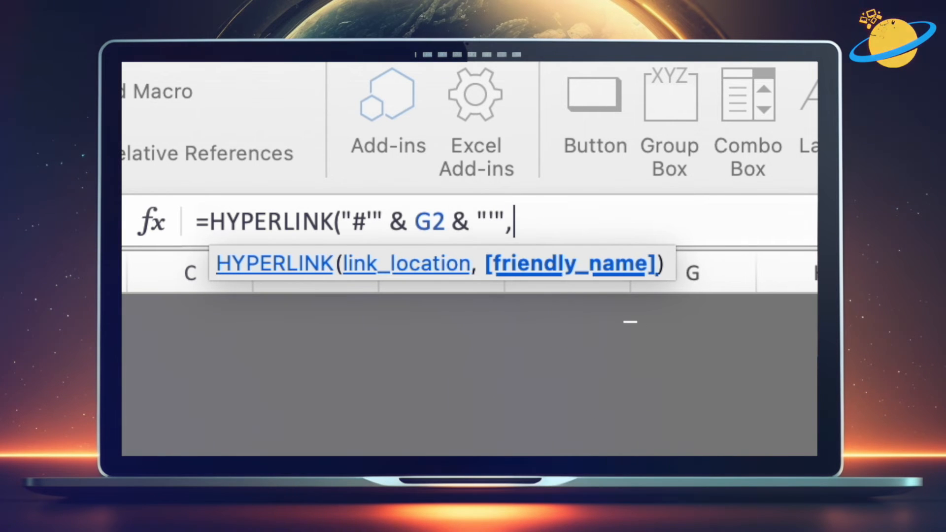
text( ")
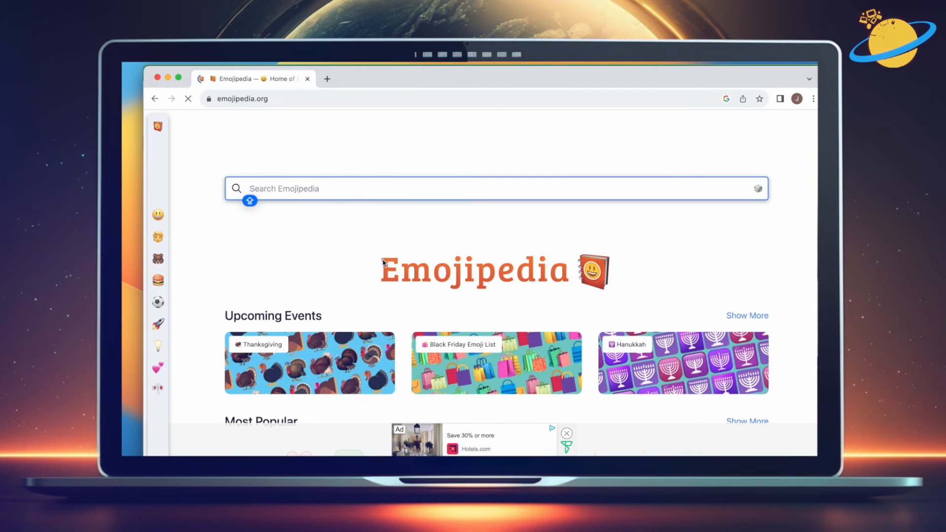
Step: Switch to Emojipedia in the browser, search for a magnifying glass and copy the Magnifying Glass Tilted Right emoji
text(Se)
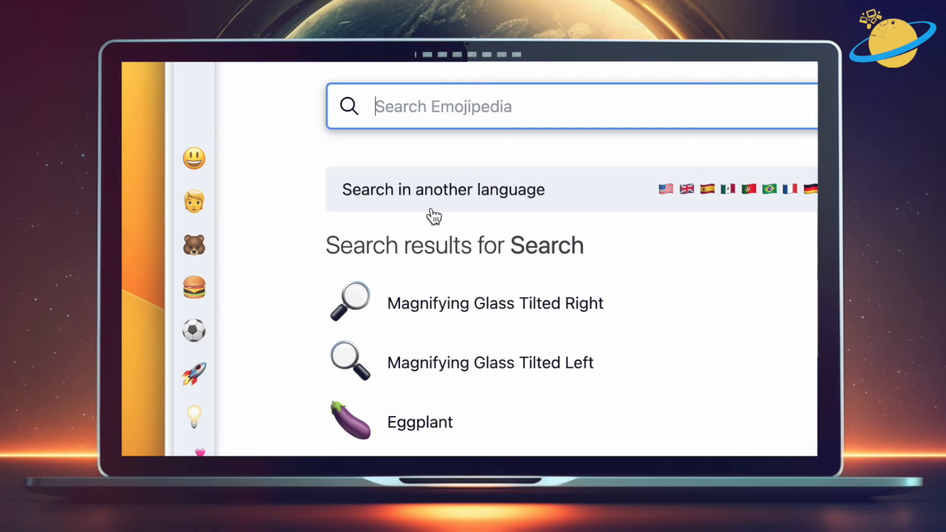
click(351, 315)
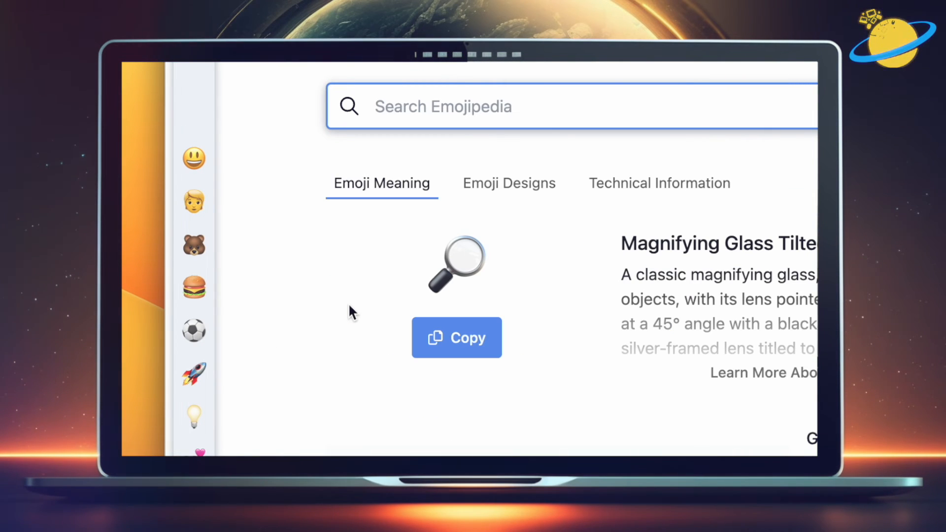
click(466, 351)
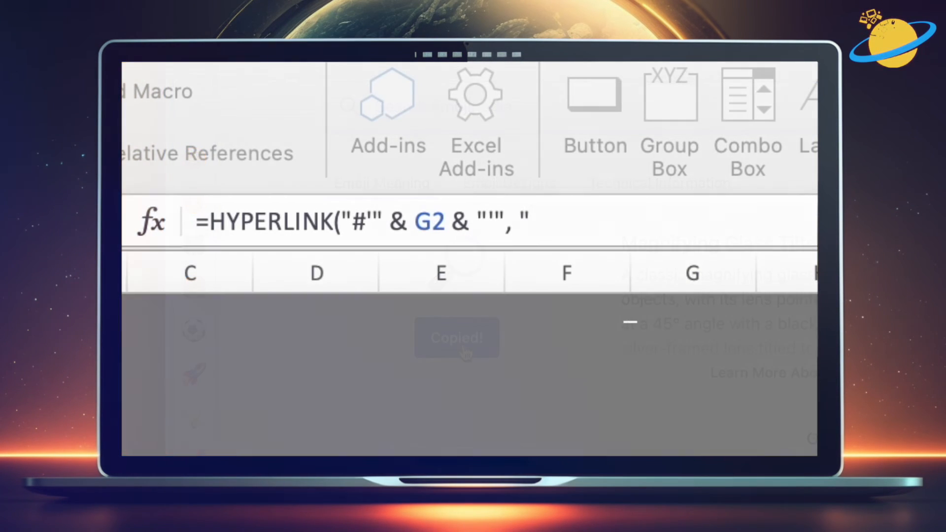
Step: Paste the magnifying glass emoji as the friendly name and close and enter the HYPERLINK formula
key(super+v)
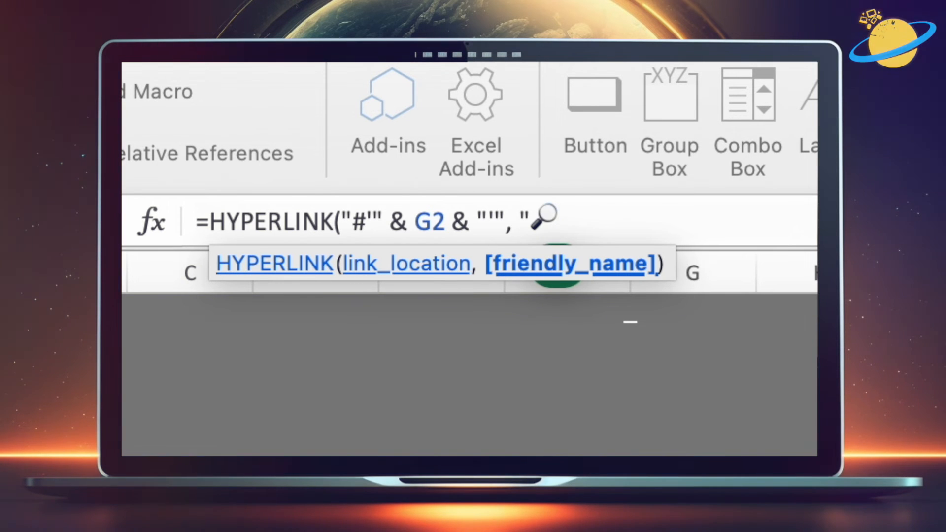
text("))
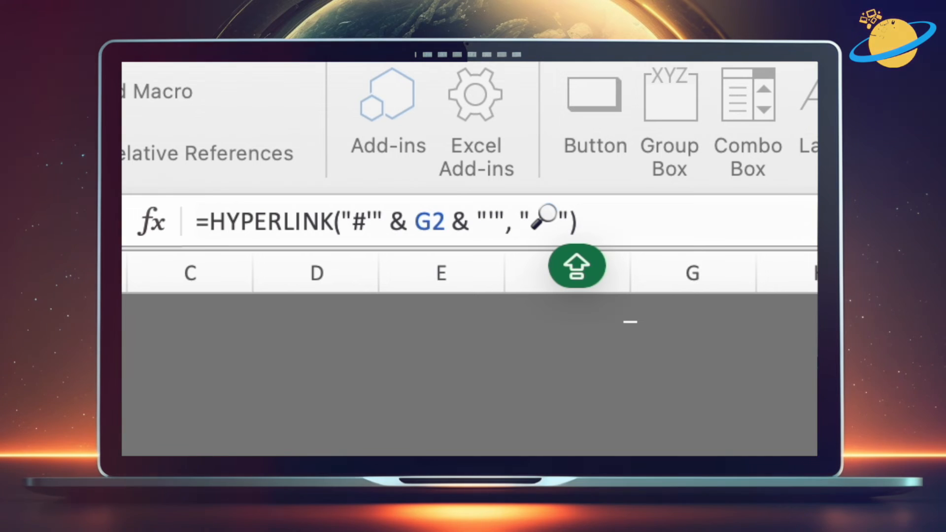
key(Return)
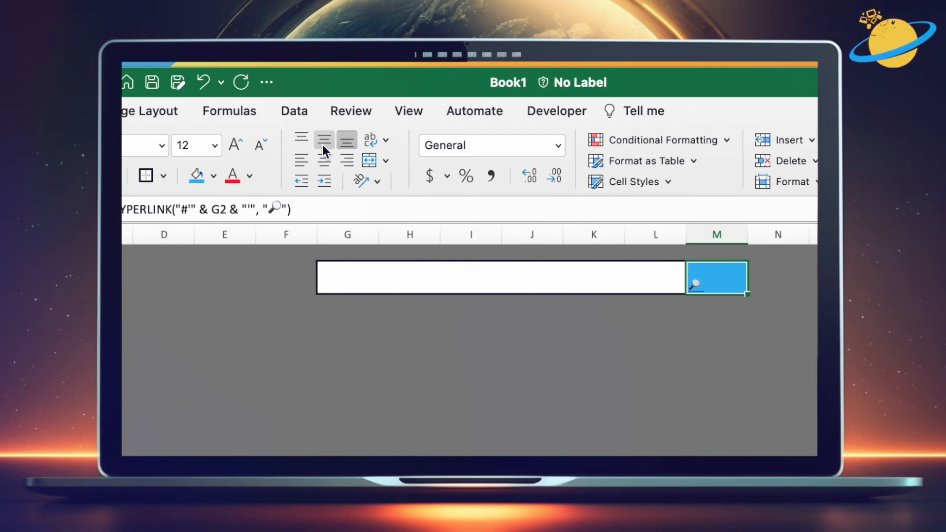
Step: Enlarge the font size of the button cell so the magnifying glass icon appears bigger
click(322, 144)
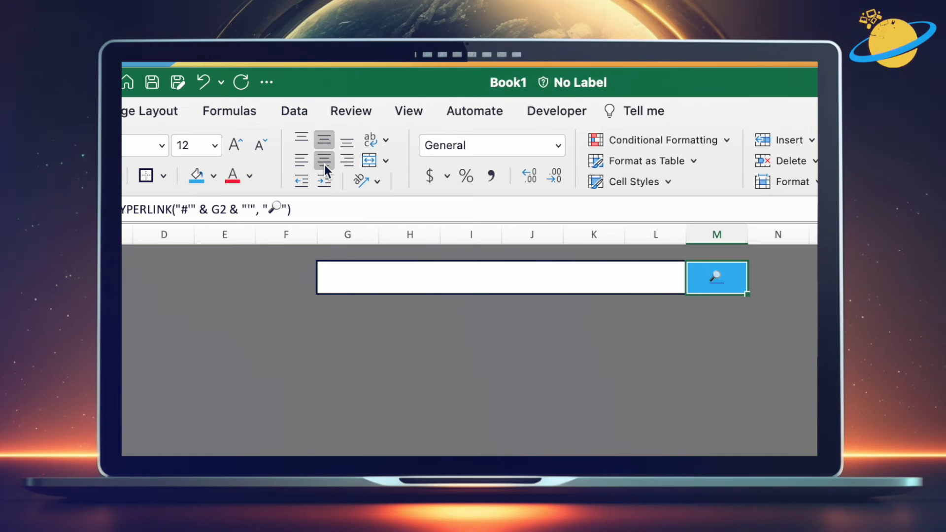
click(215, 146)
click(206, 400)
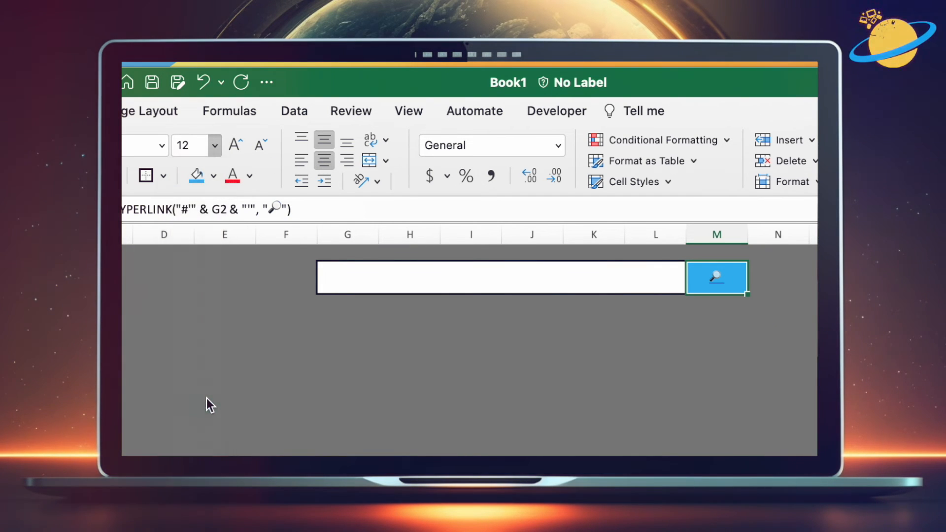
click(512, 374)
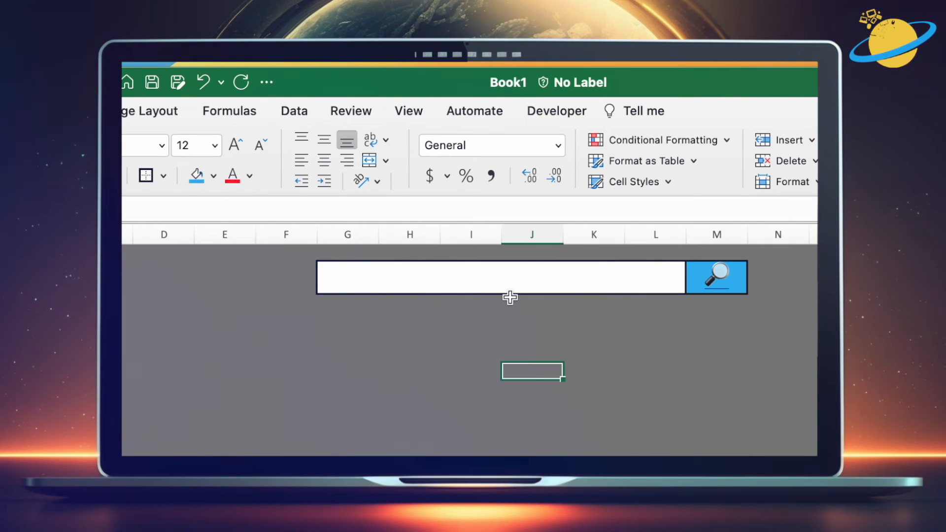
Step: Choose Apple MacBook Air in the banner cell and follow the magnifying glass hyperlink to that laptop's sheet
click(509, 276)
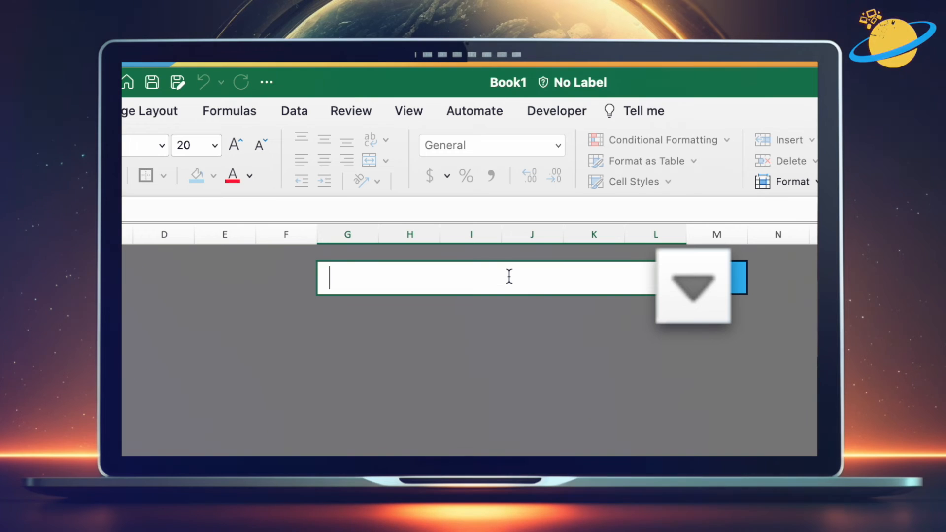
text(Apple)
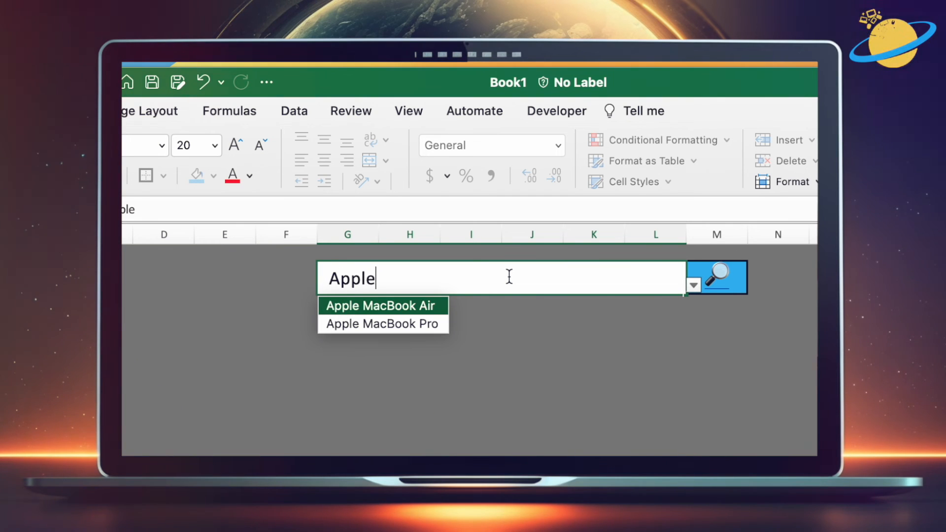
click(412, 306)
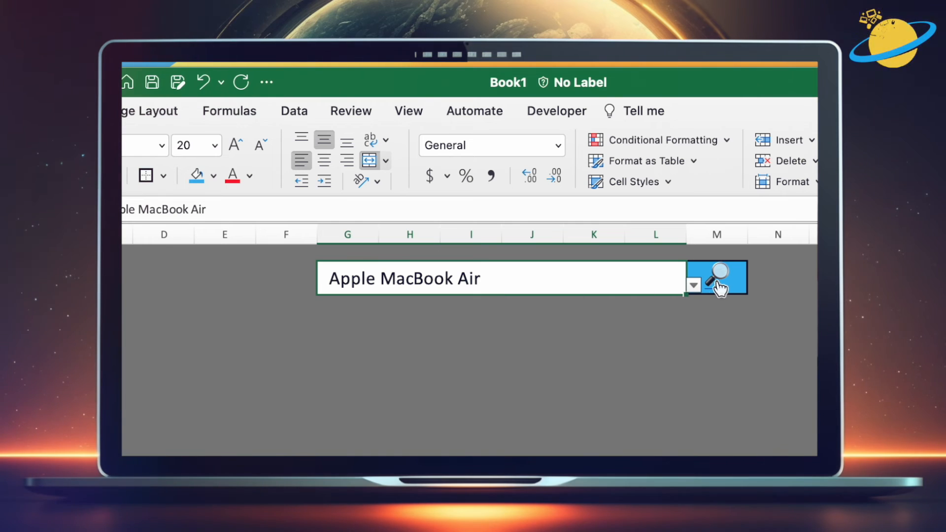
click(719, 282)
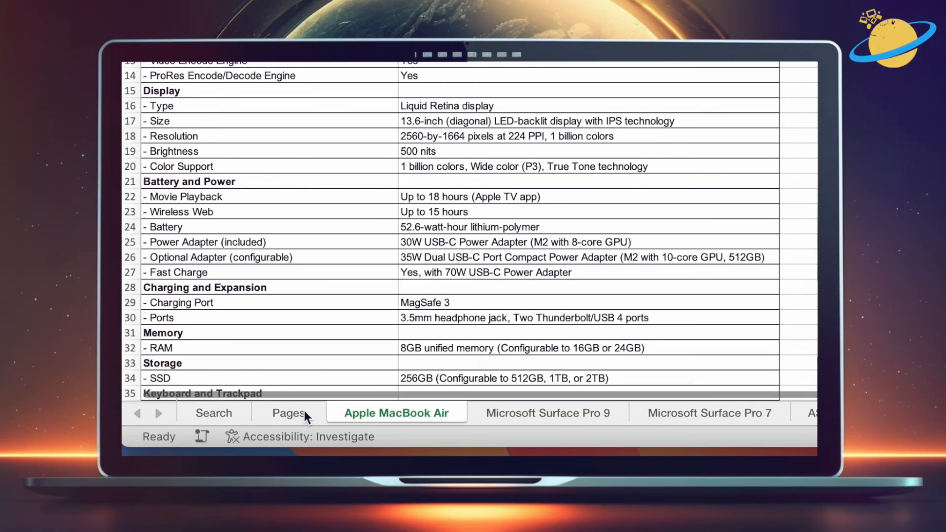
Step: Add Lenovo Legion Slim 7 to the laptop list in cell A8 of the Pages sheet
click(304, 354)
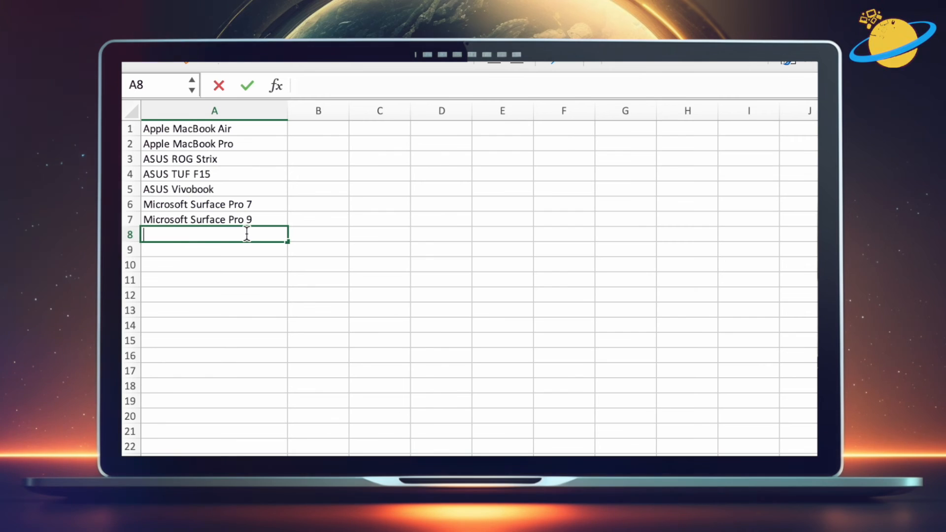
text(Lenovo )
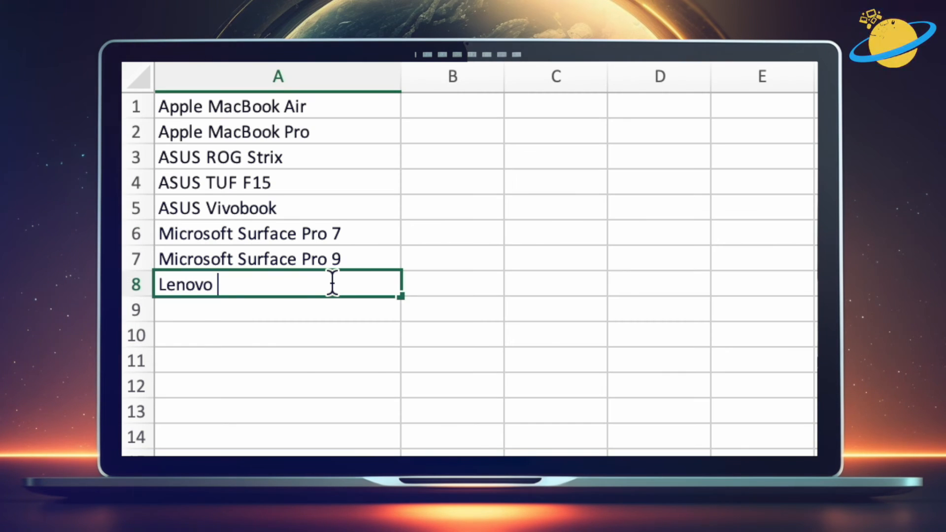
text(Legion Slim 7)
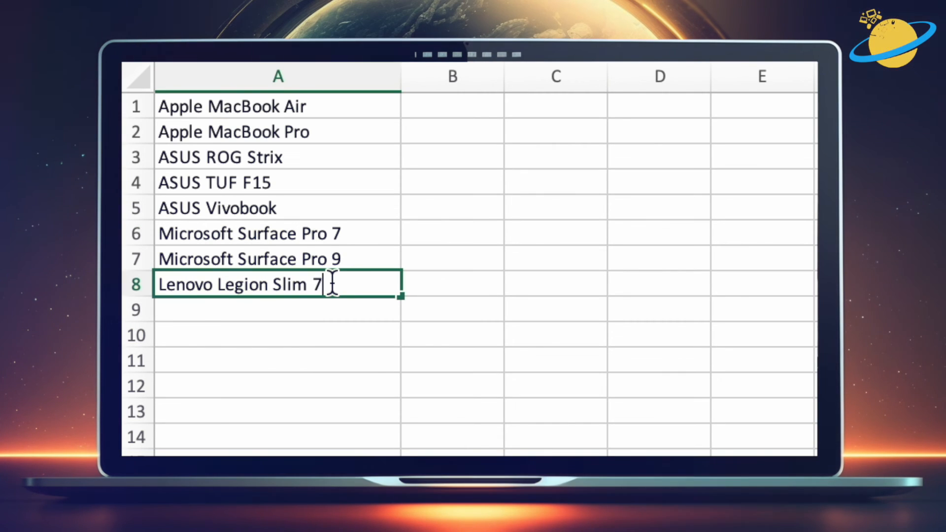
drag(333, 285, 162, 282)
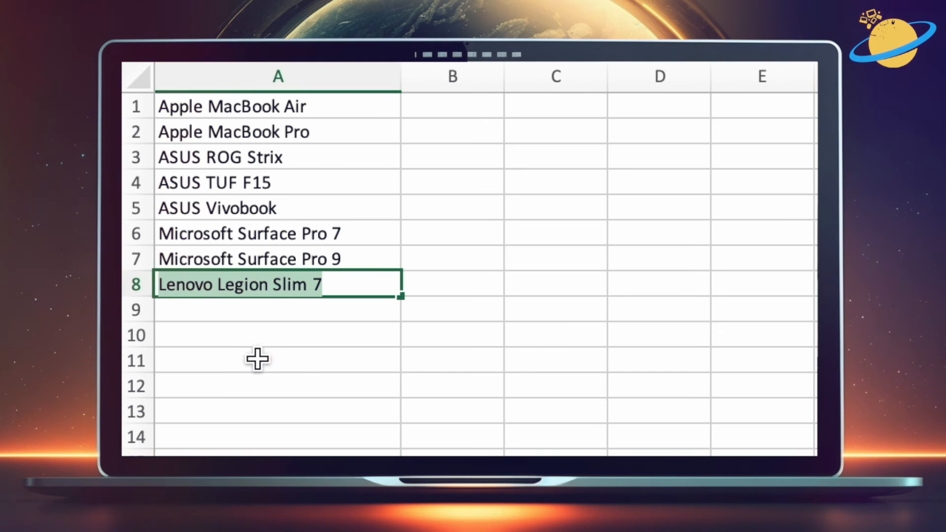
click(471, 441)
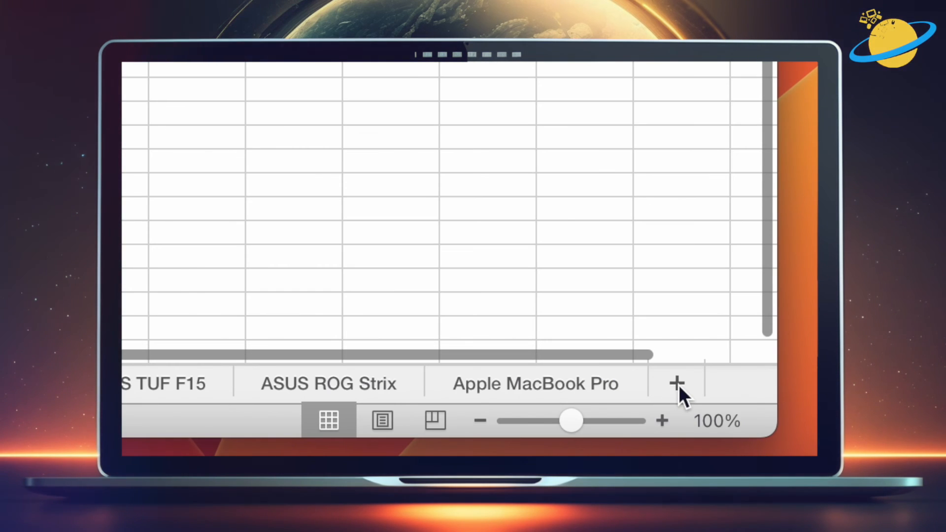
Step: Insert a new worksheet and rename it Lenovo Legion Slim 7
click(677, 385)
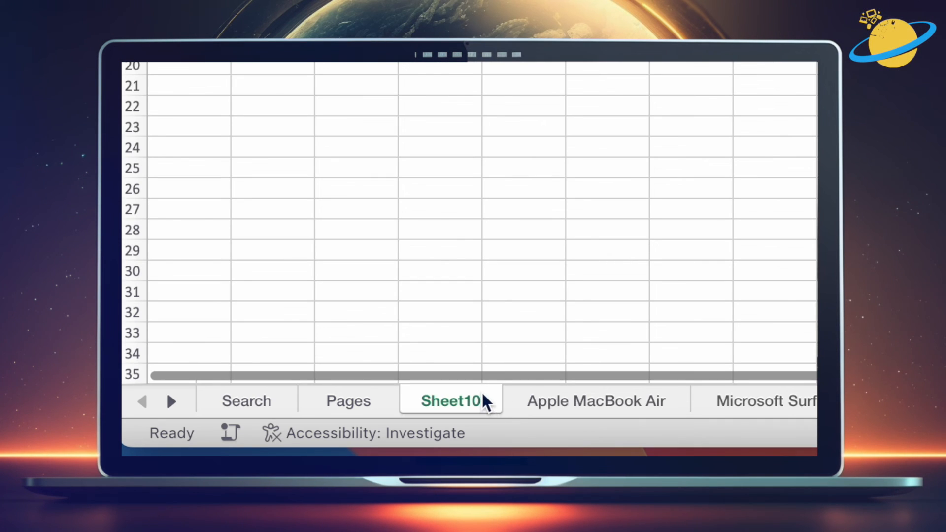
double_click(467, 402)
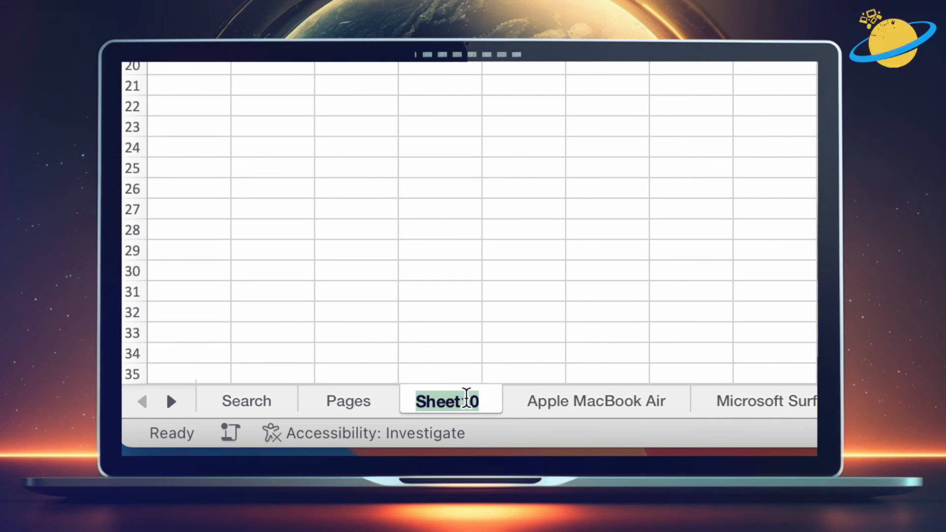
text(Lenovo Legion Slim 7)
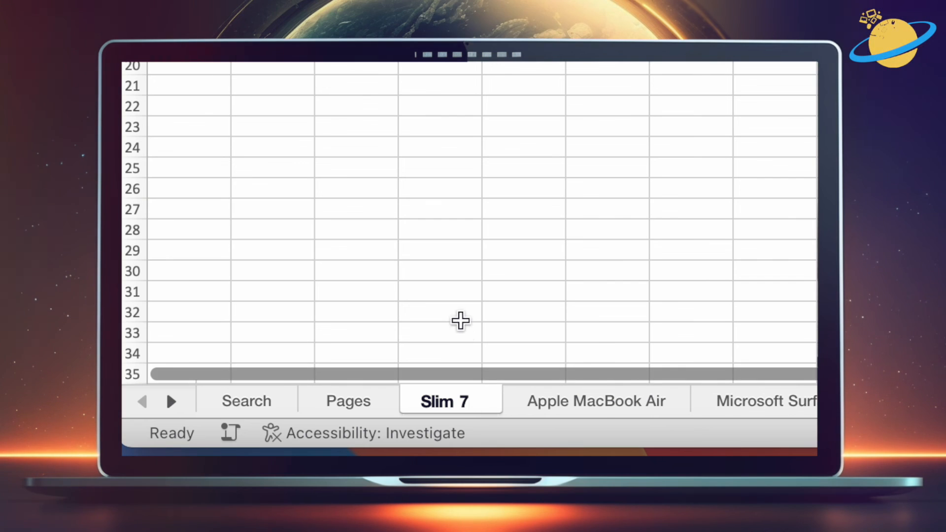
click(461, 318)
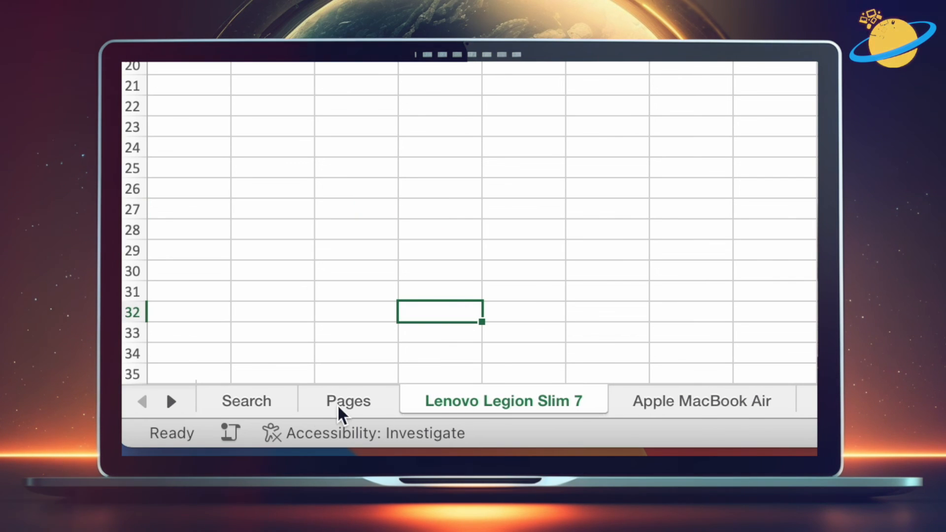
Step: Return to the Search sheet and pick Lenovo Legion Slim 7 from the banner cell's dropdown
click(258, 407)
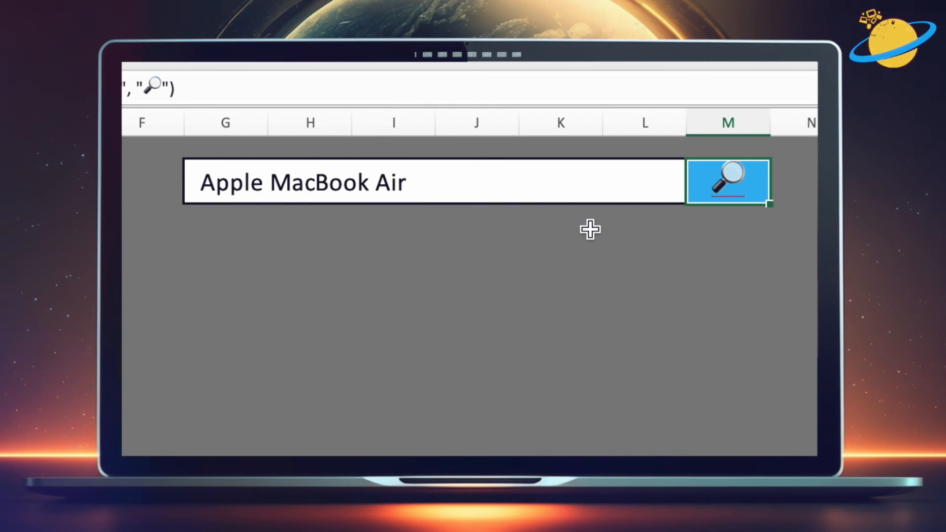
click(653, 186)
click(696, 194)
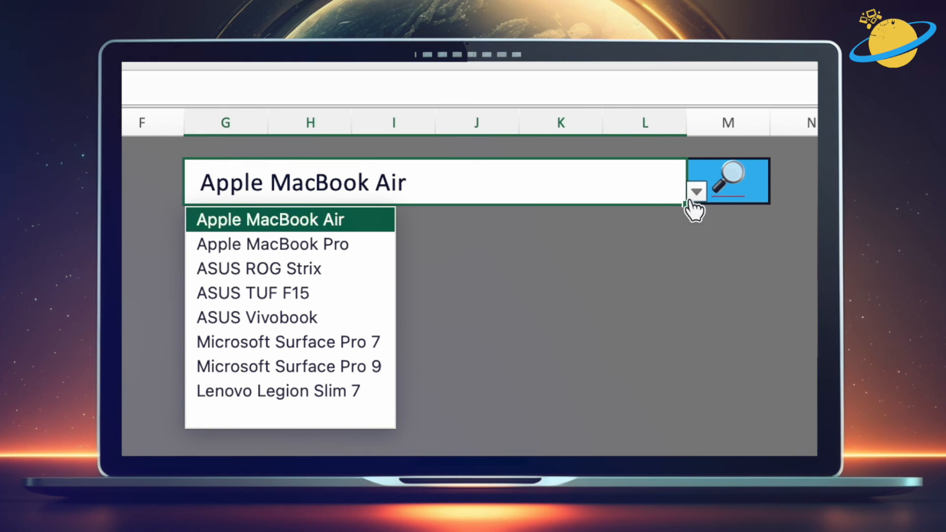
click(338, 396)
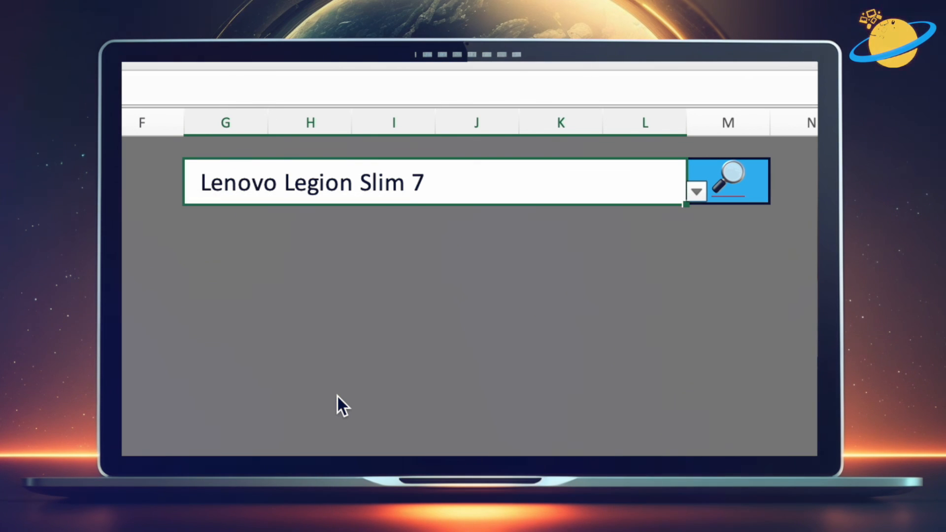